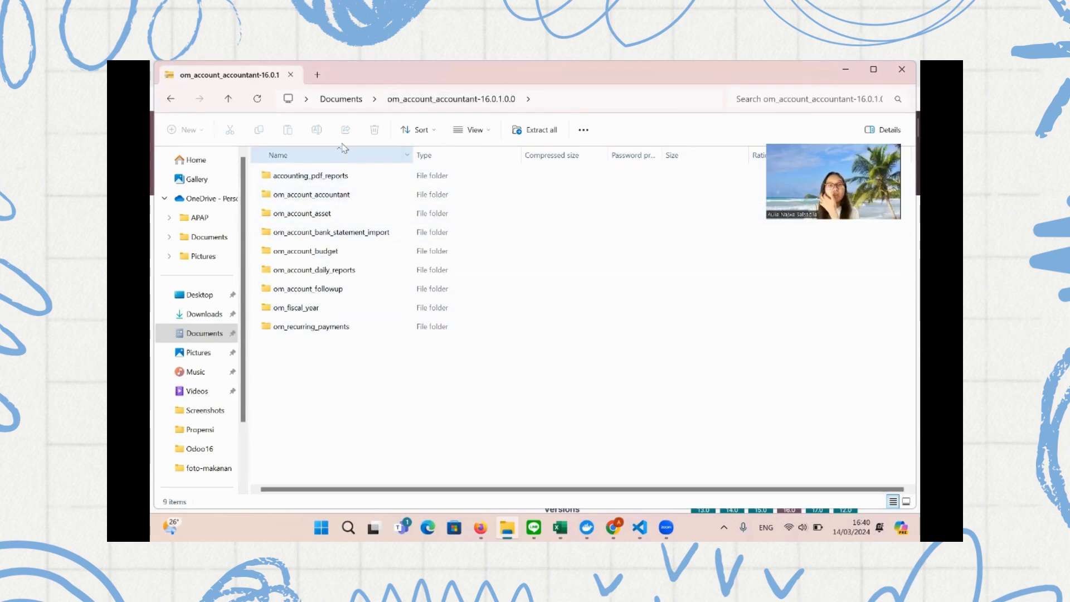
# Copy the nine accounting module folders, accounting_pdf_reports through om_recurring_payments, into the Odoo16 addons folder
pyautogui.click(340, 176)
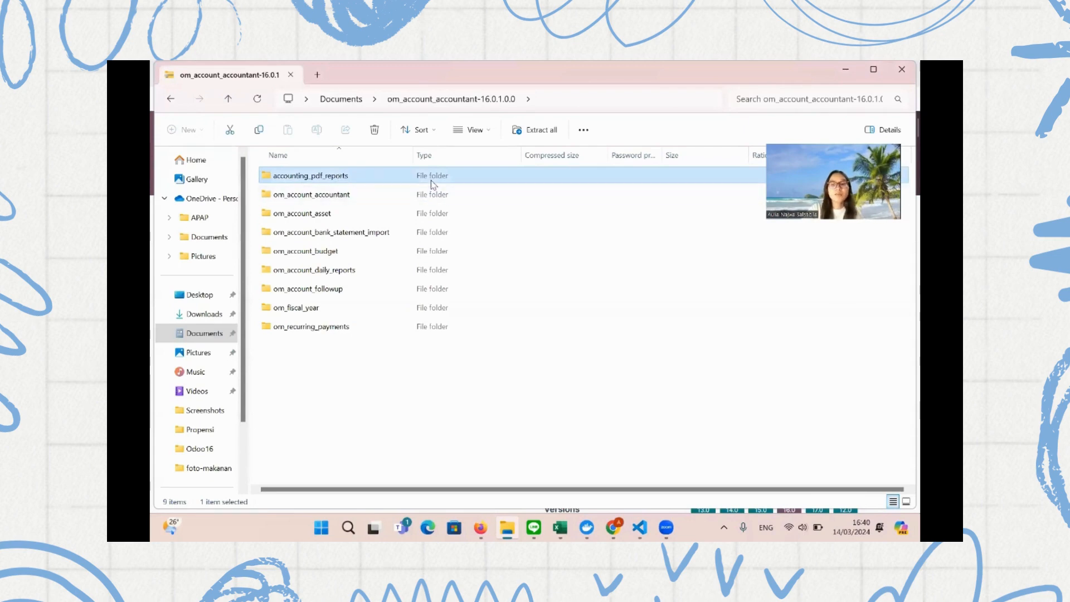
pyautogui.hotkey('shift', 'Down')
pyautogui.hotkey('shift', 'Down')
pyautogui.hotkey('shift', 'Down')
pyautogui.hotkey('shift', 'Down')
pyautogui.hotkey('shift', 'Down')
pyautogui.hotkey('shift', 'Down')
pyautogui.hotkey('shift', 'Down')
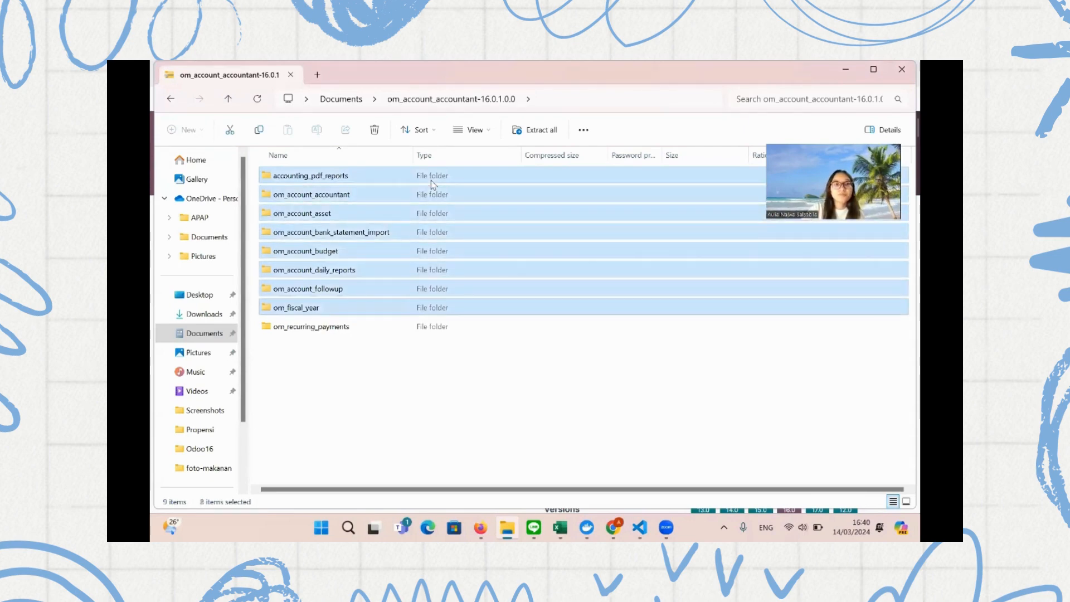
pyautogui.hotkey('shift', 'Down')
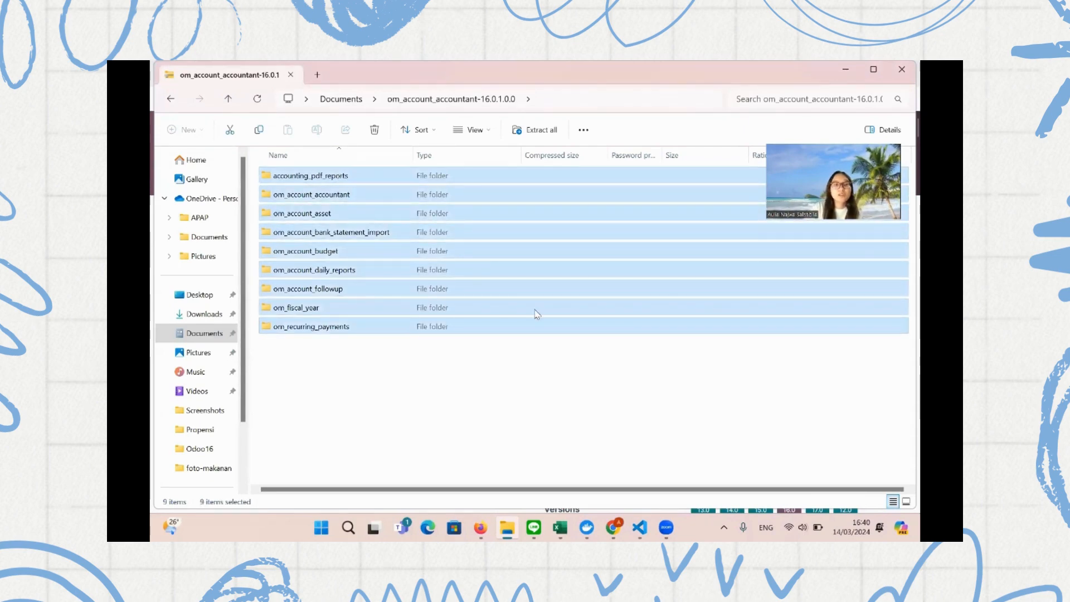
pyautogui.click(201, 449)
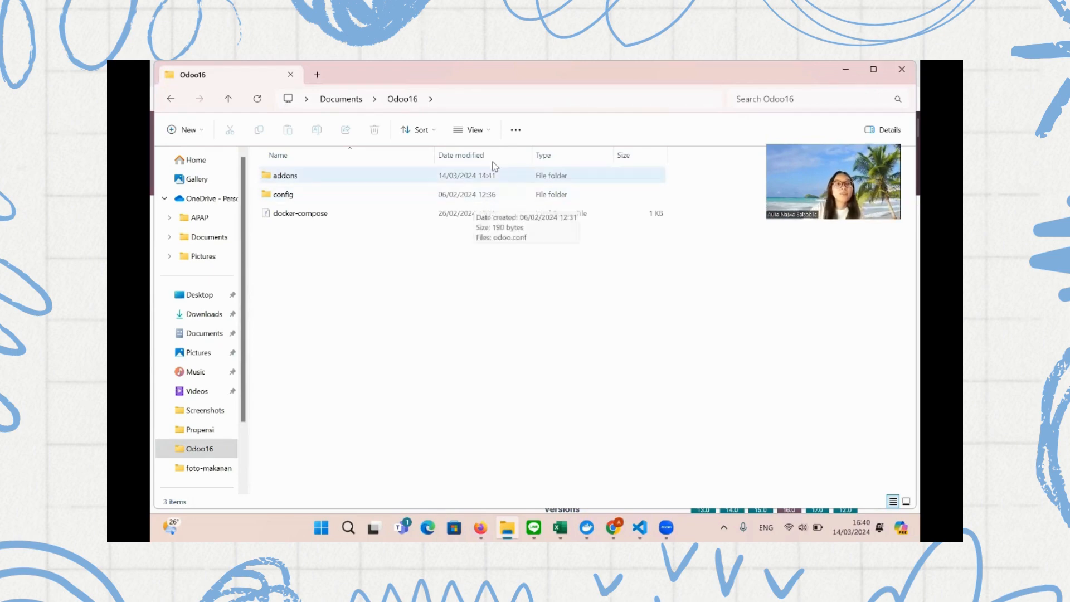
pyautogui.doubleClick(307, 182)
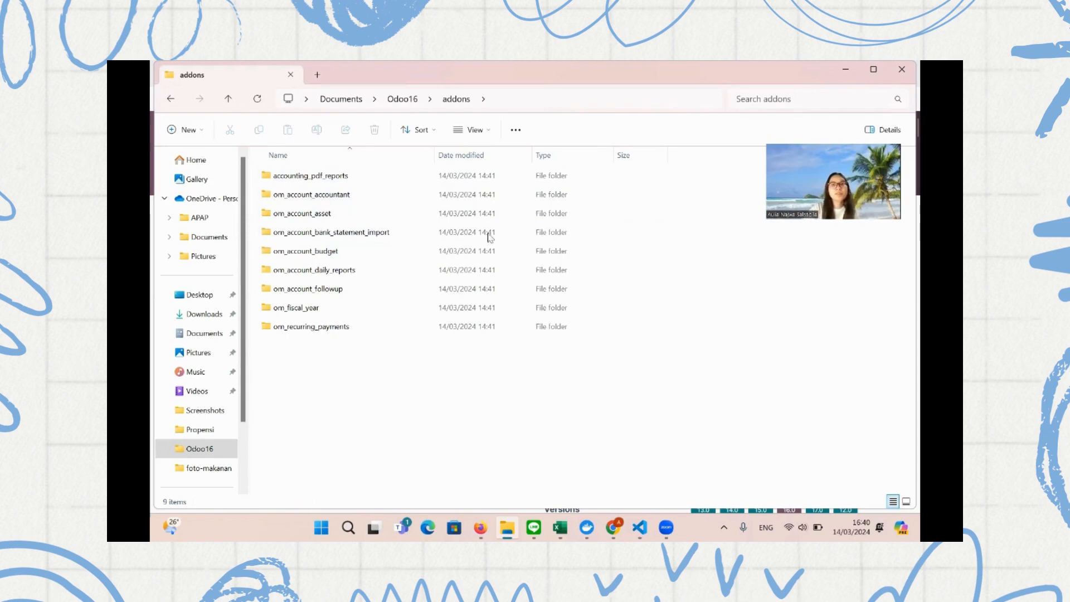
pyautogui.click(639, 527)
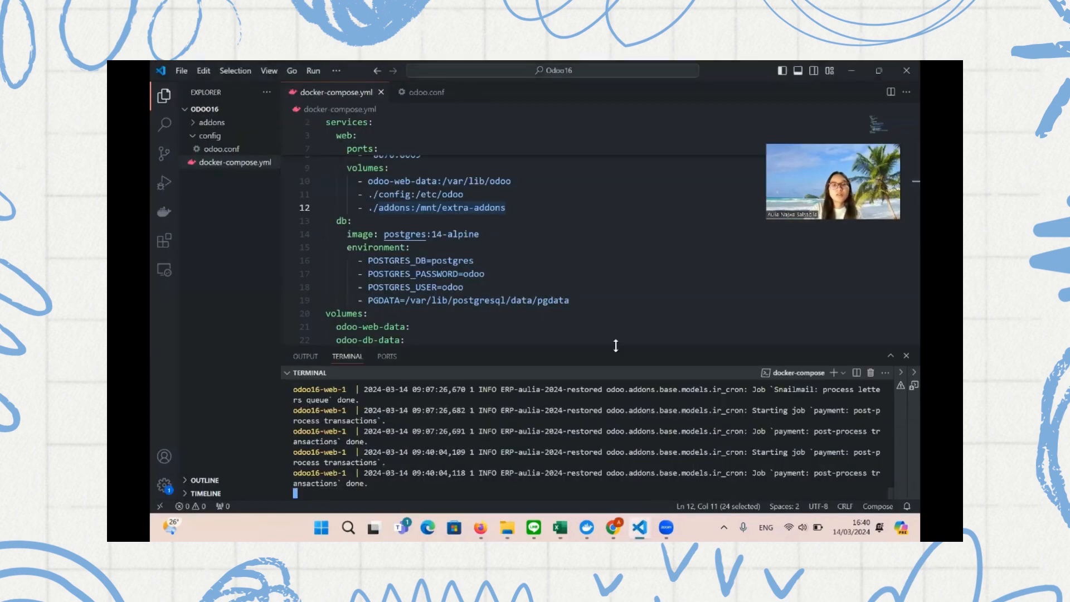
# Stop the running Odoo containers and review docker-compose.yml
pyautogui.hotkey('ctrl', 'c')
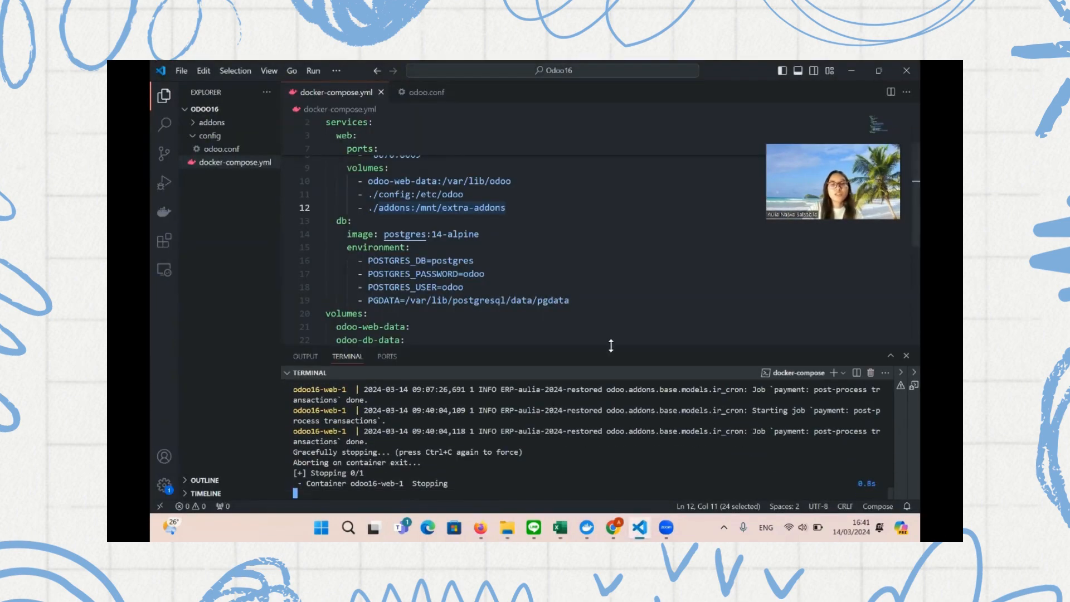
pyautogui.moveTo(611, 346); pyautogui.dragTo(612, 385)
pyautogui.click(384, 167)
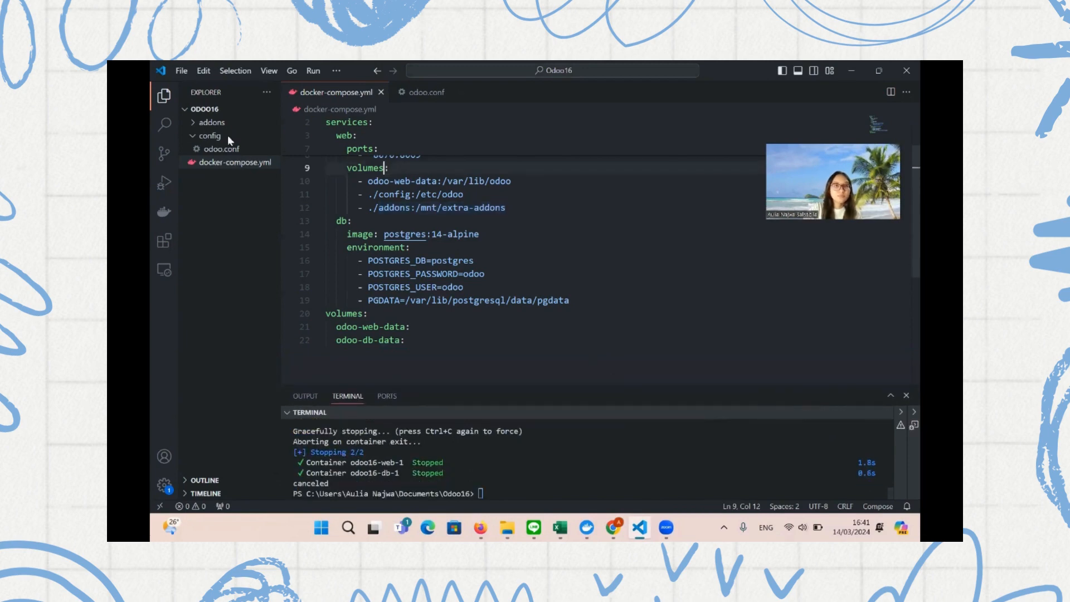
pyautogui.click(171, 71)
pyautogui.press('Escape')
pyautogui.click(362, 149)
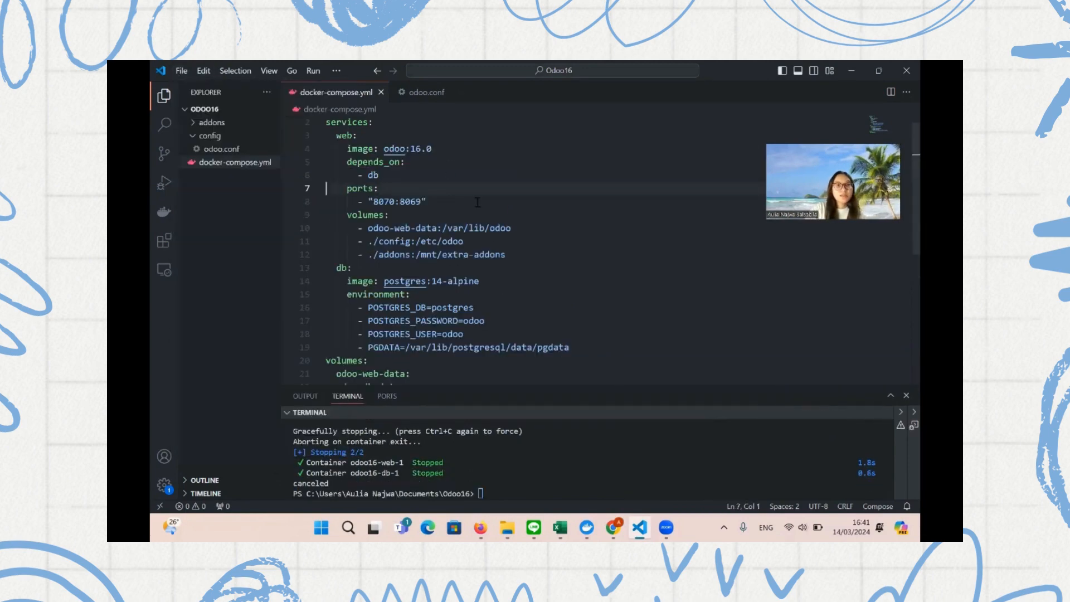
pyautogui.scroll(1, 402, 195)
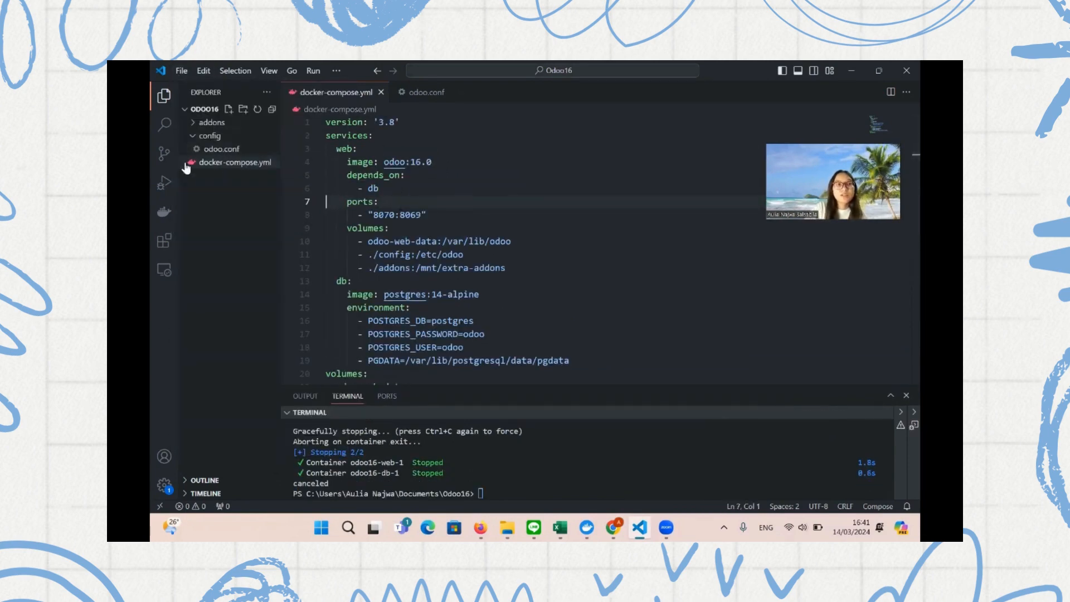
# Confirm the module folders in addons and odoo.conf's addons_path pointing to /mnt/extra-addons
pyautogui.click(208, 122)
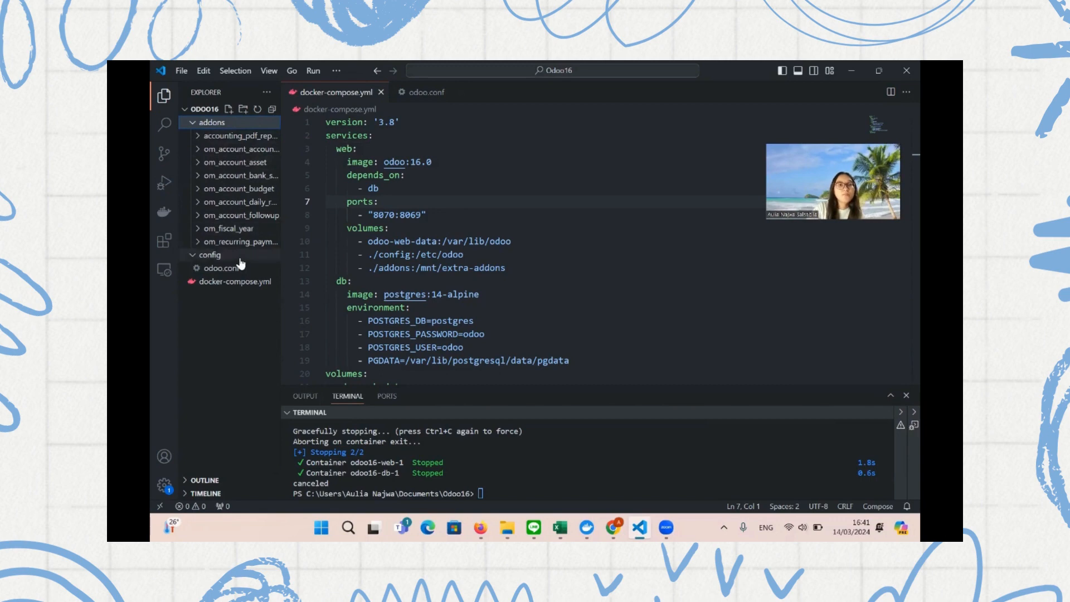
pyautogui.click(201, 123)
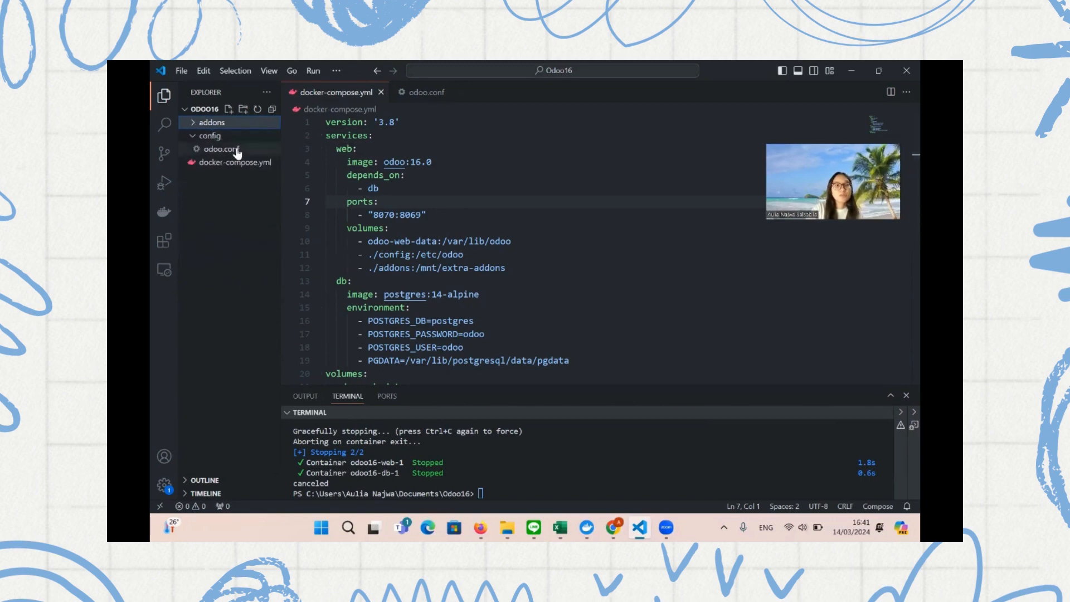
pyautogui.click(237, 150)
pyautogui.click(506, 135)
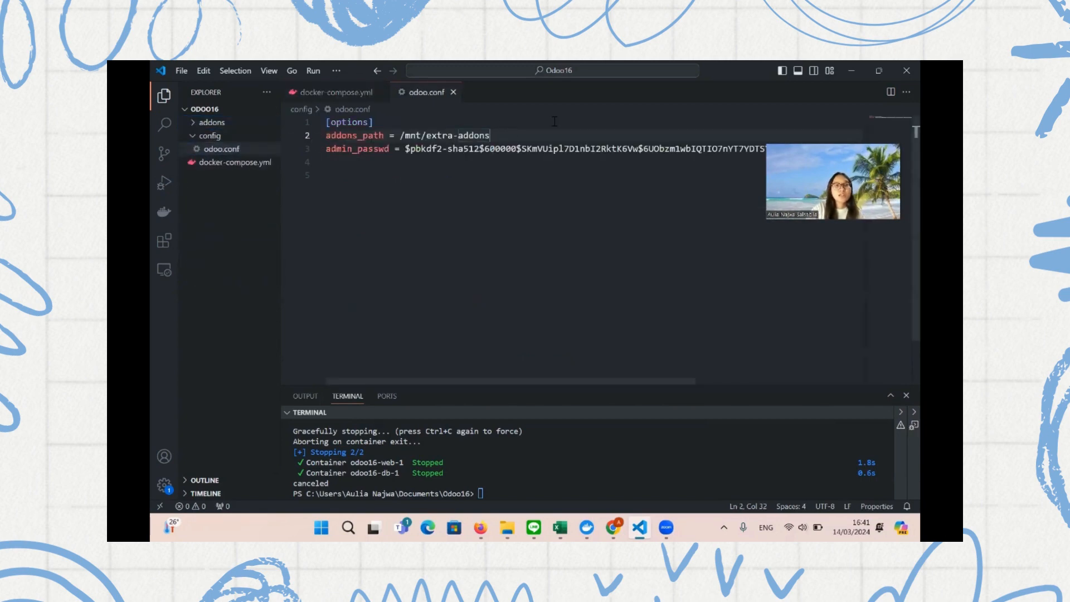
pyautogui.moveTo(536, 135); pyautogui.dragTo(320, 135)
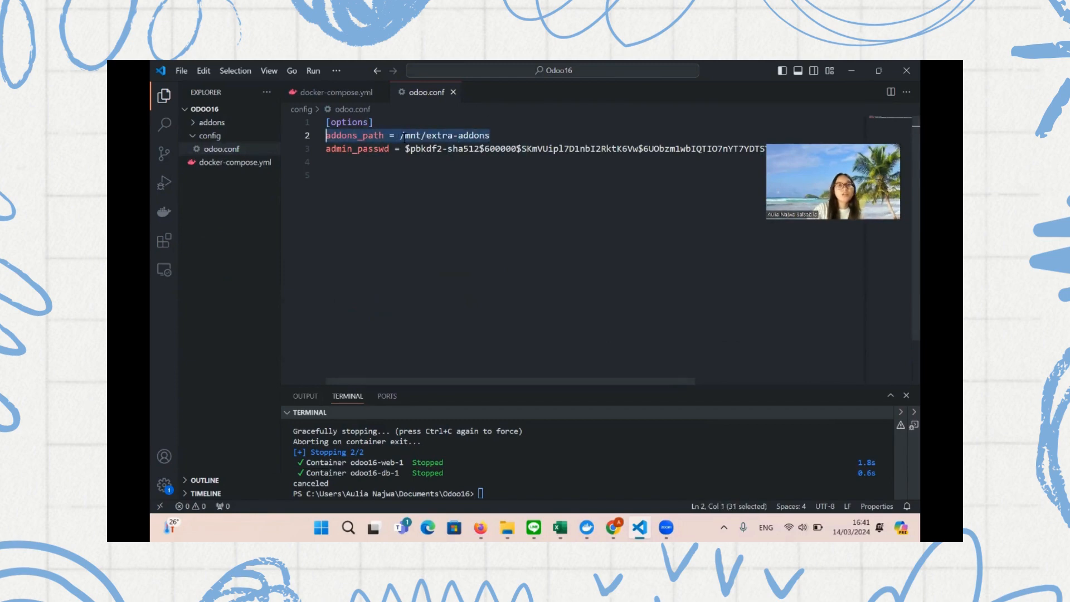
pyautogui.moveTo(402, 135); pyautogui.dragTo(491, 136)
pyautogui.moveTo(490, 136); pyautogui.dragTo(292, 142)
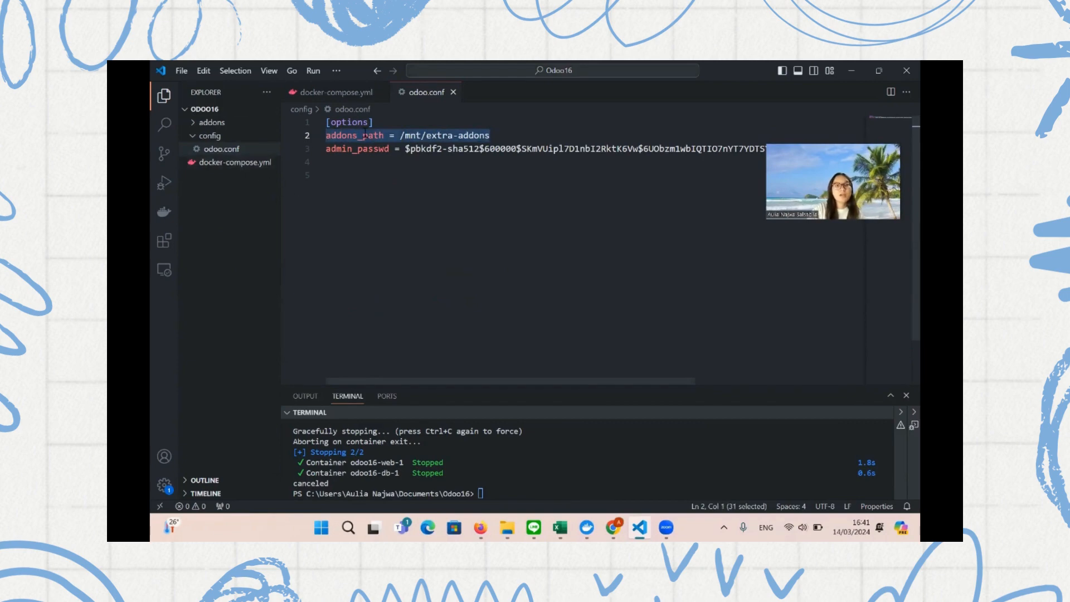
# Verify docker-compose.yml maps the ./addons volume to /mnt/extra-addons
pyautogui.click(233, 165)
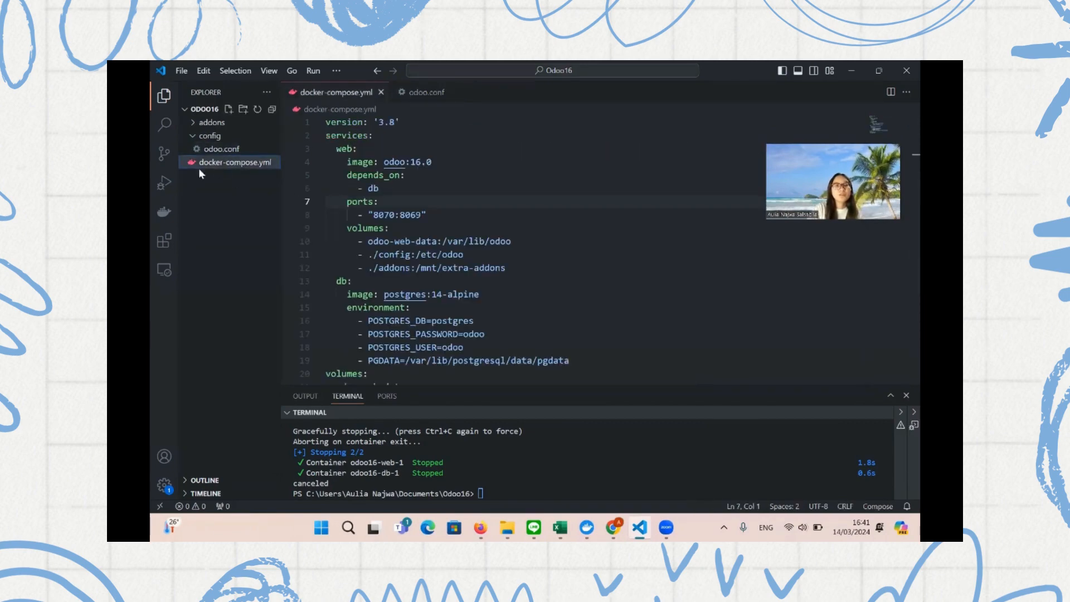
pyautogui.click(480, 240)
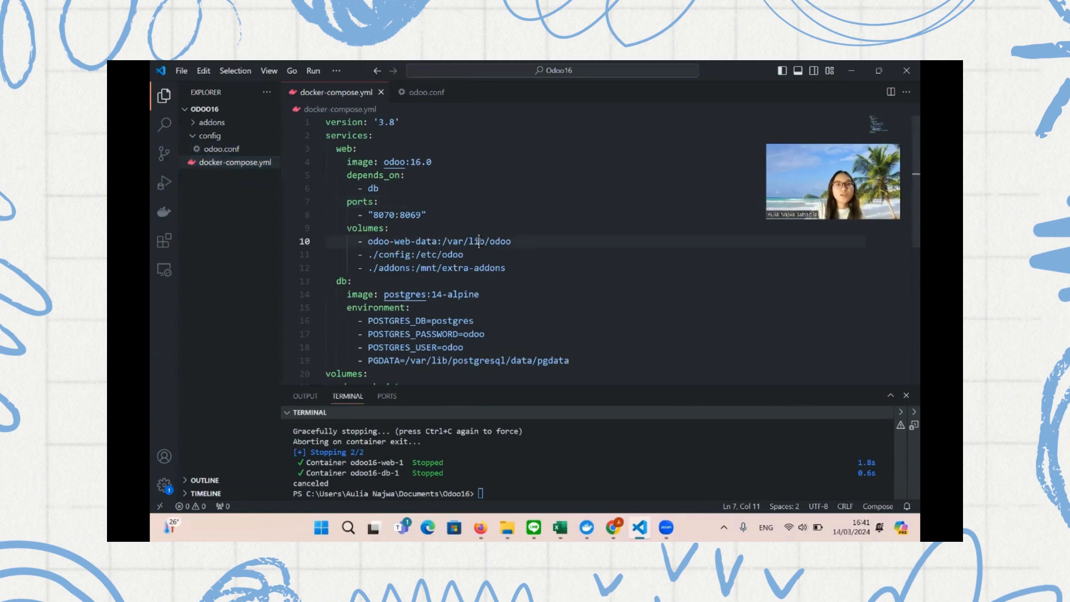
pyautogui.moveTo(549, 273); pyautogui.dragTo(298, 270)
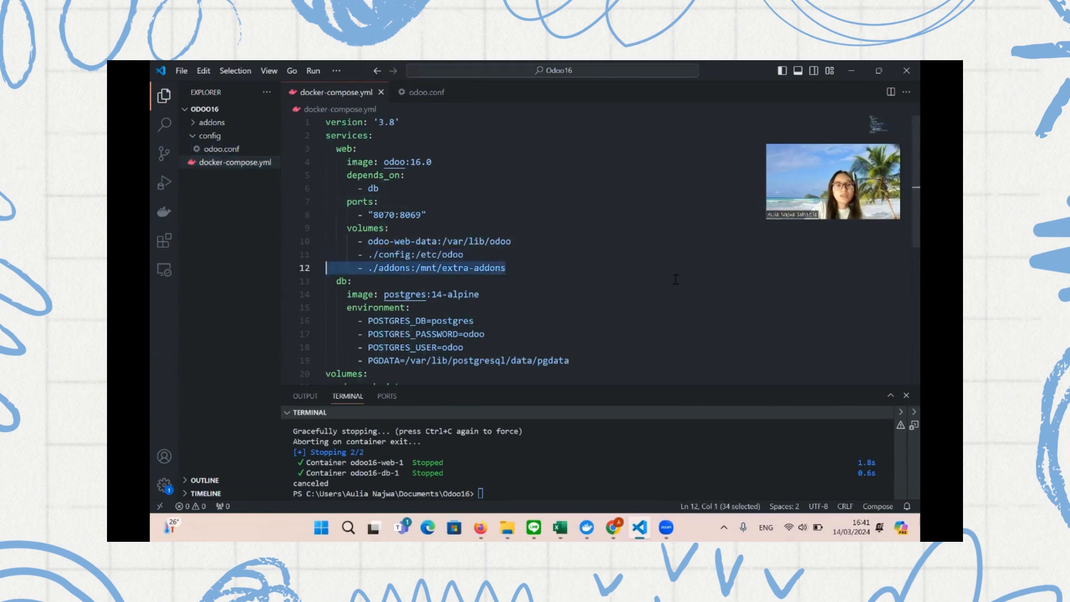
pyautogui.scroll(-2, 537, 349)
pyautogui.click(552, 458)
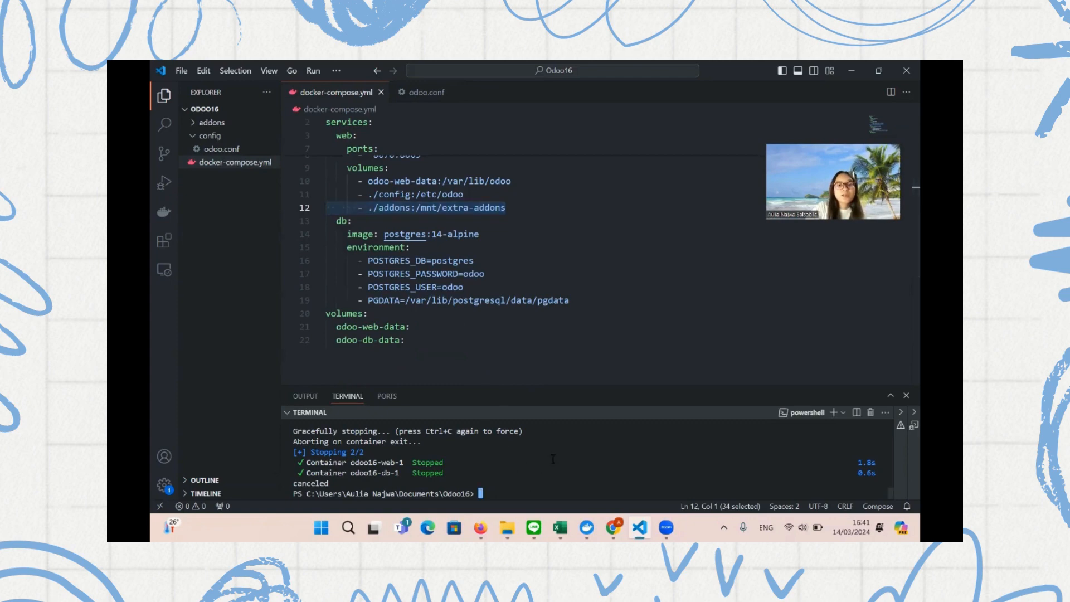
# Restart the database and web containers with docker-compose up so Odoo serves on port 8069
pyautogui.write('docke')
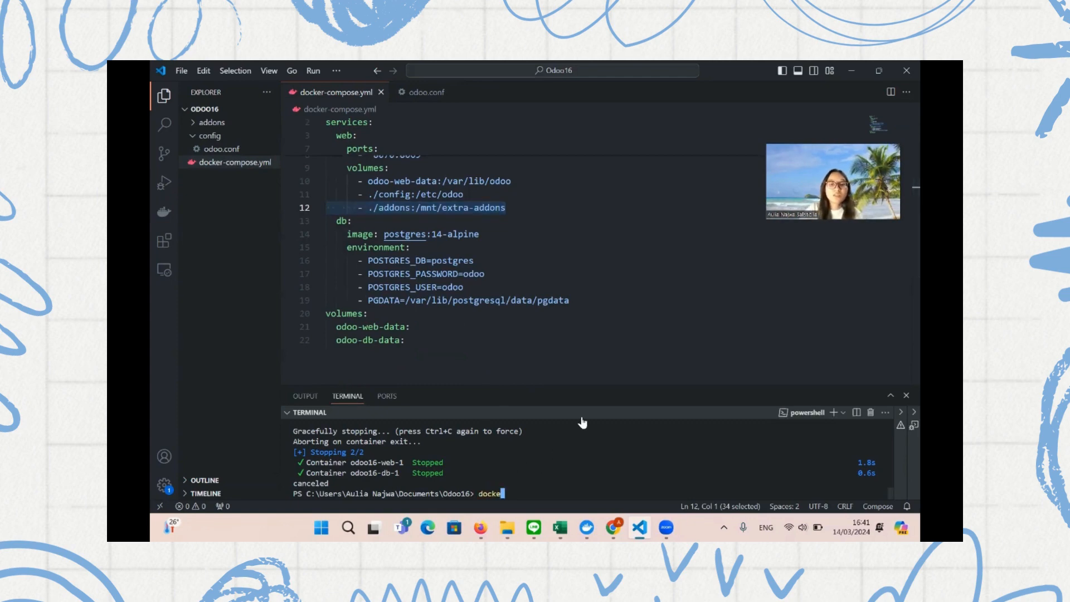
pyautogui.write('r com')
pyautogui.press('BackSpace')
pyautogui.press('BackSpace')
pyautogui.press('BackSpace')
pyautogui.press('BackSpace')
pyautogui.write('-')
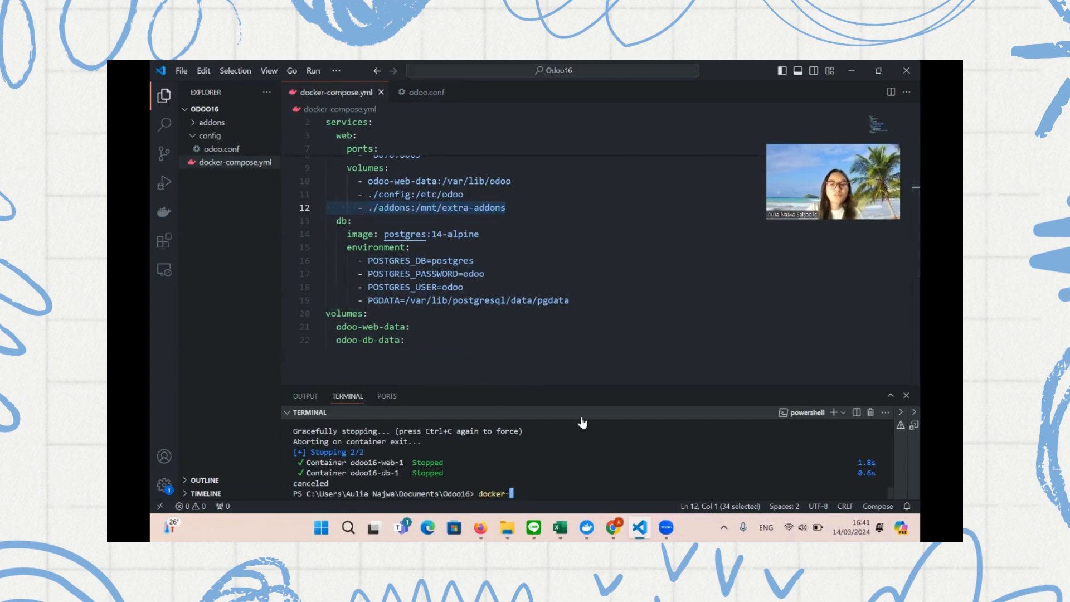
pyautogui.write('compose down')
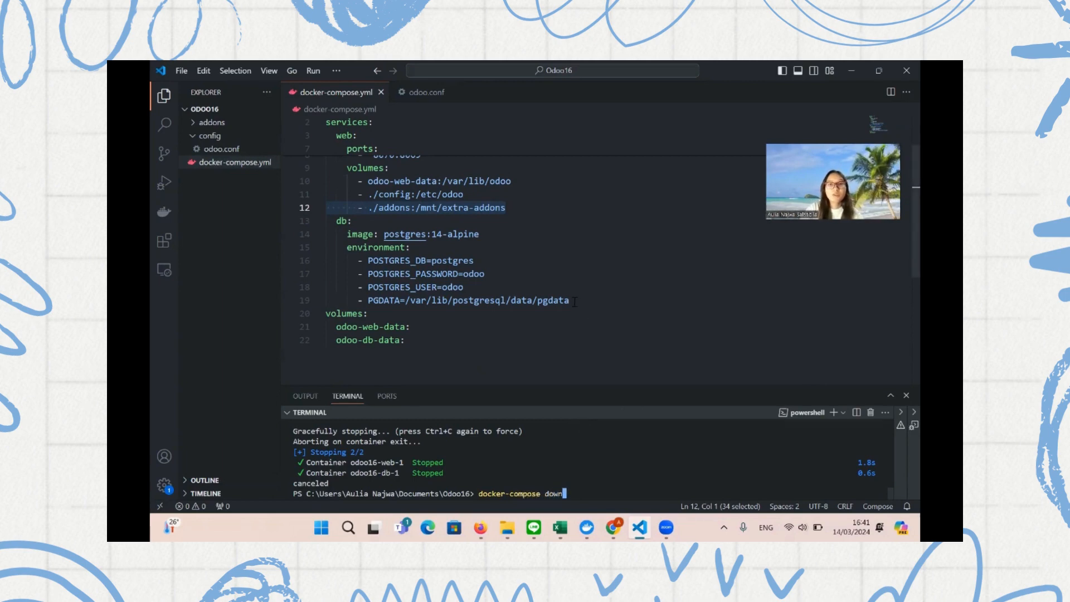
pyautogui.doubleClick(528, 385)
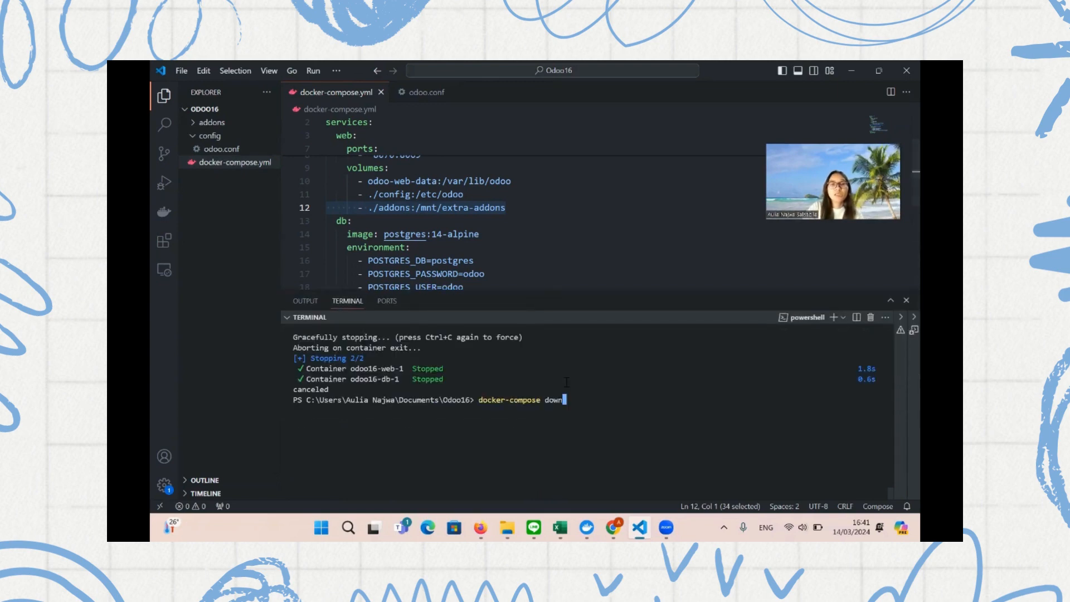
pyautogui.press('BackSpace')
pyautogui.press('BackSpace')
pyautogui.press('BackSpace')
pyautogui.press('BackSpace')
pyautogui.press('BackSpace')
pyautogui.press('BackSpace')
pyautogui.press('BackSpace')
pyautogui.press('BackSpace')
pyautogui.press('BackSpace')
pyautogui.press('BackSpace')
pyautogui.press('BackSpace')
pyautogui.press('BackSpace')
pyautogui.press('BackSpace')
pyautogui.press('BackSpace')
pyautogui.press('BackSpace')
pyautogui.press('BackSpace')
pyautogui.press('BackSpace')
pyautogui.press('BackSpace')
pyautogui.press('BackSpace')
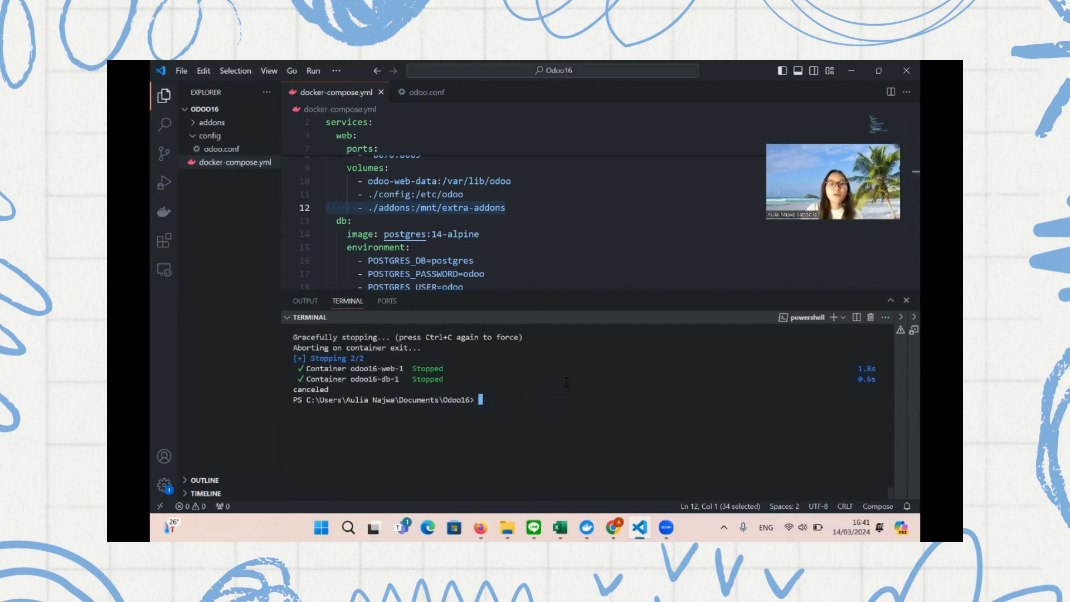
pyautogui.write('docker-')
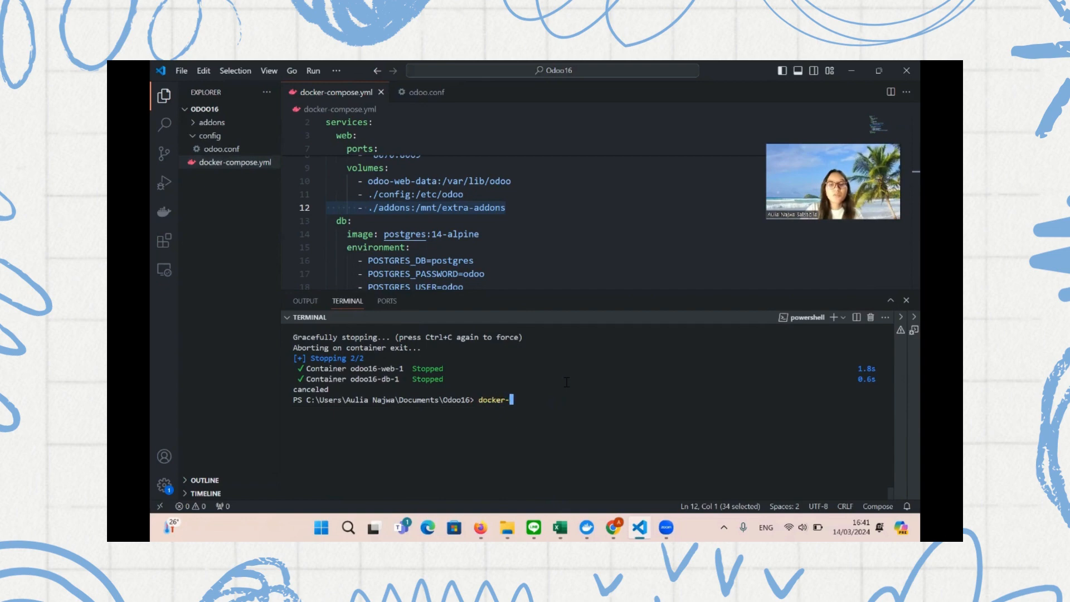
pyautogui.write('compose up')
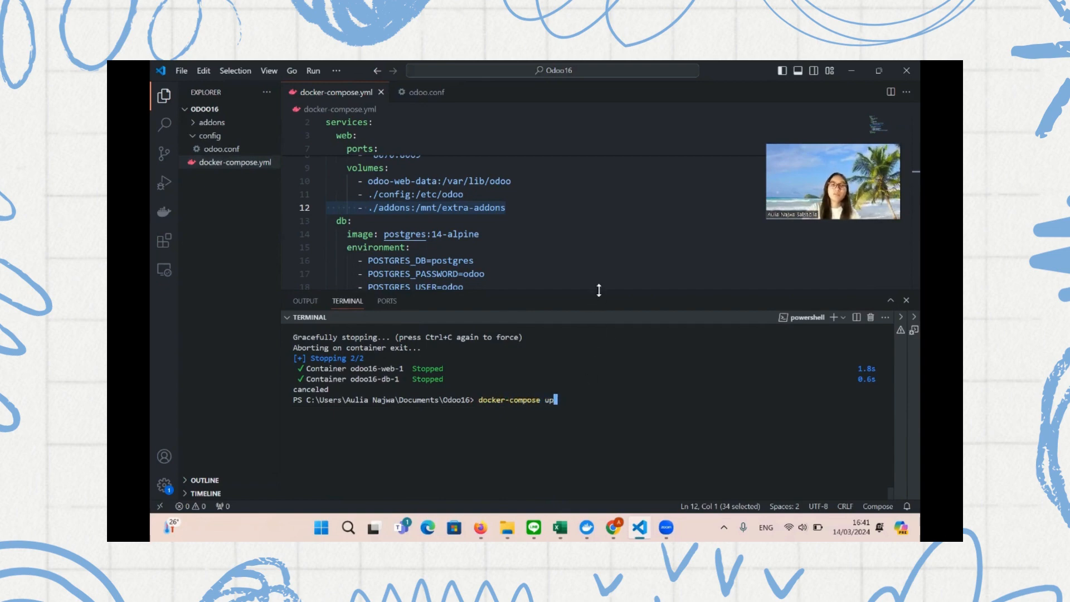
pyautogui.moveTo(598, 290); pyautogui.dragTo(598, 275)
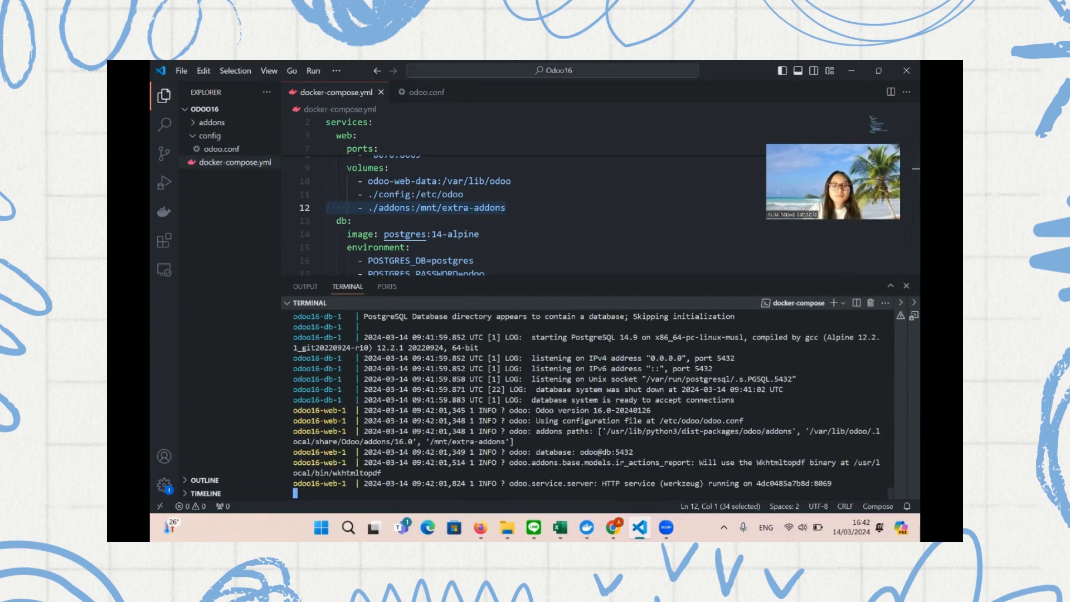
pyautogui.click(480, 527)
# Reload the Odoo login page and open the database manager listing ERP-aulia-2024-restored and erp-tugas5
pyautogui.click(377, 75)
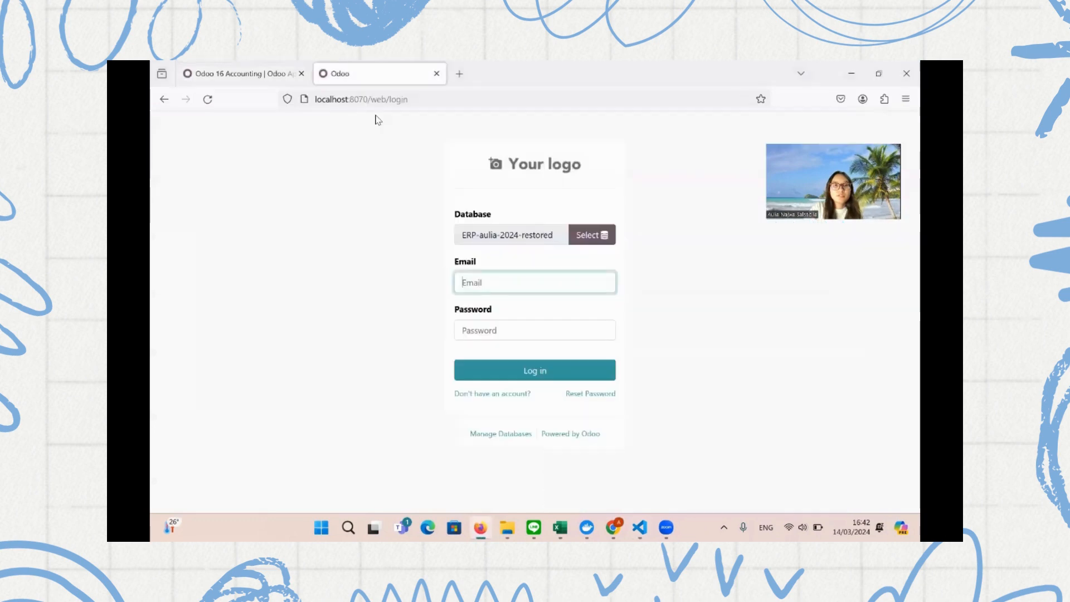
pyautogui.click(375, 109)
pyautogui.press('Return')
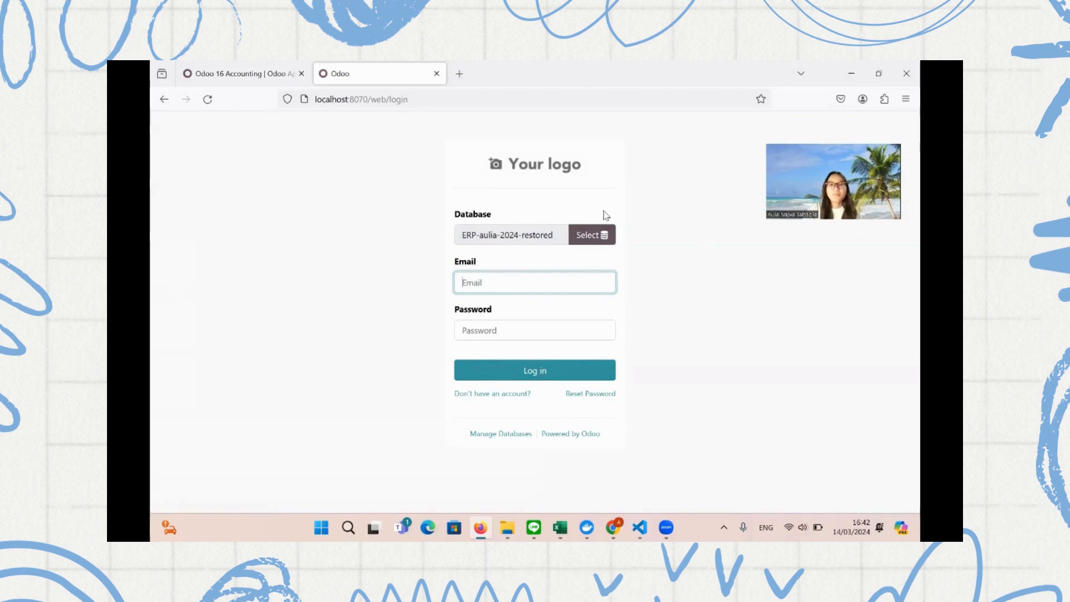
pyautogui.click(483, 434)
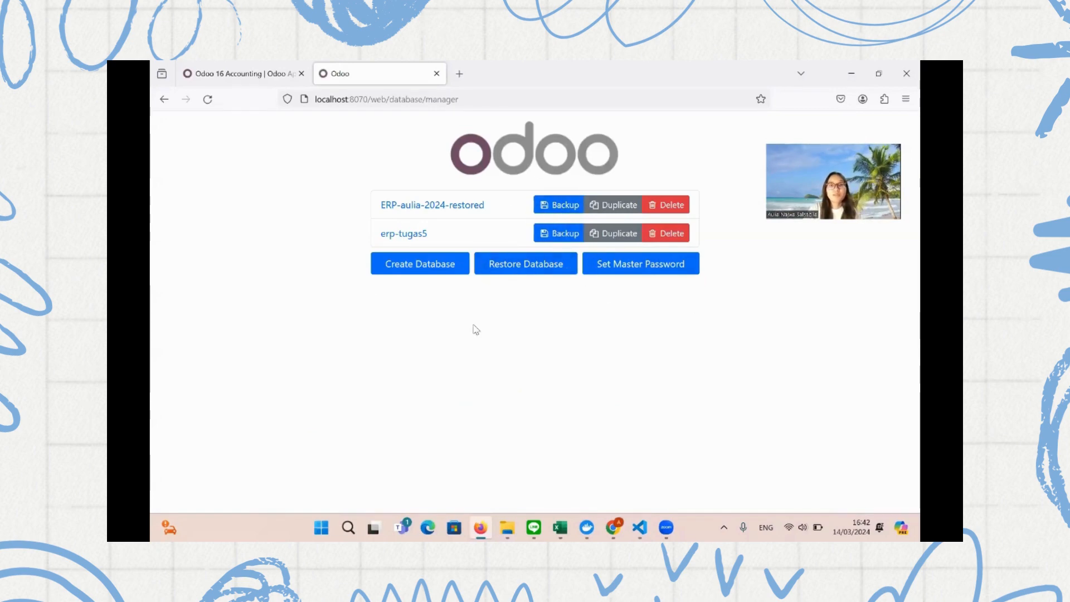
# Cancel the Restore Database form without restoring and return to the login page
pyautogui.click(508, 269)
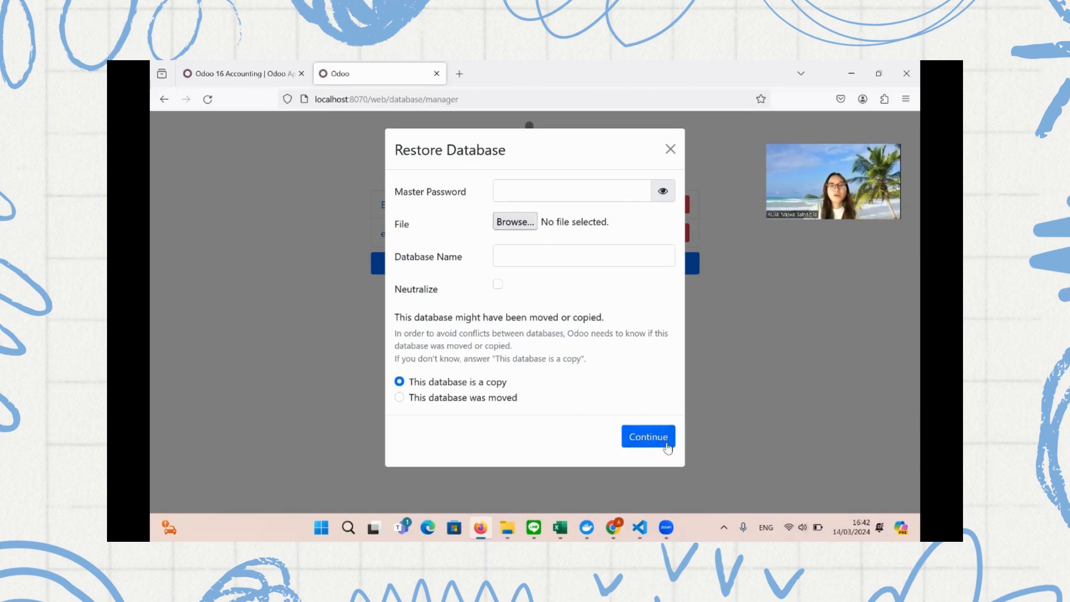
pyautogui.click(675, 149)
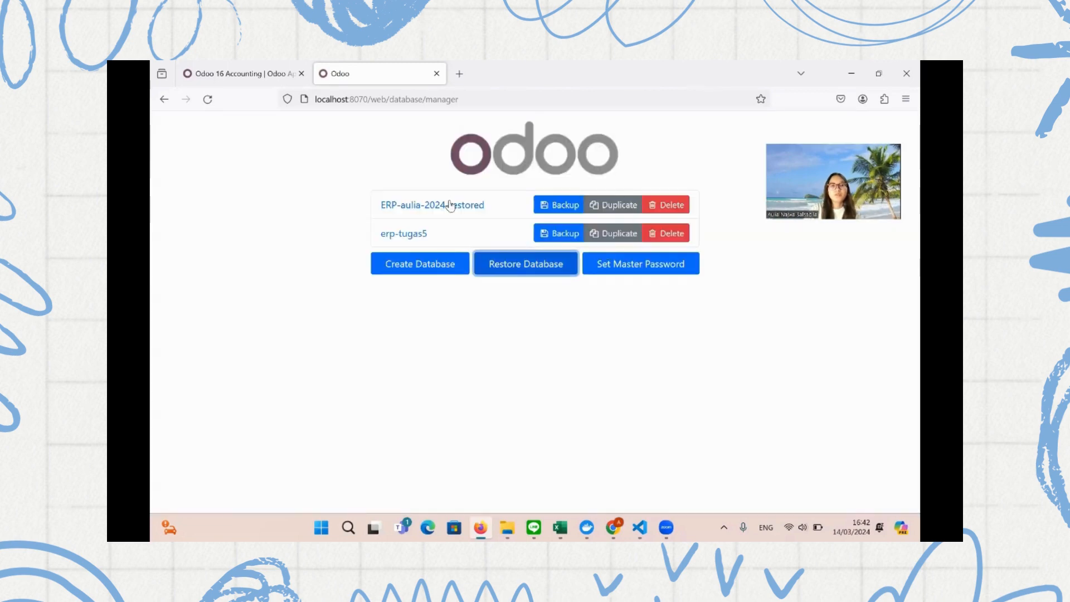
pyautogui.click(164, 99)
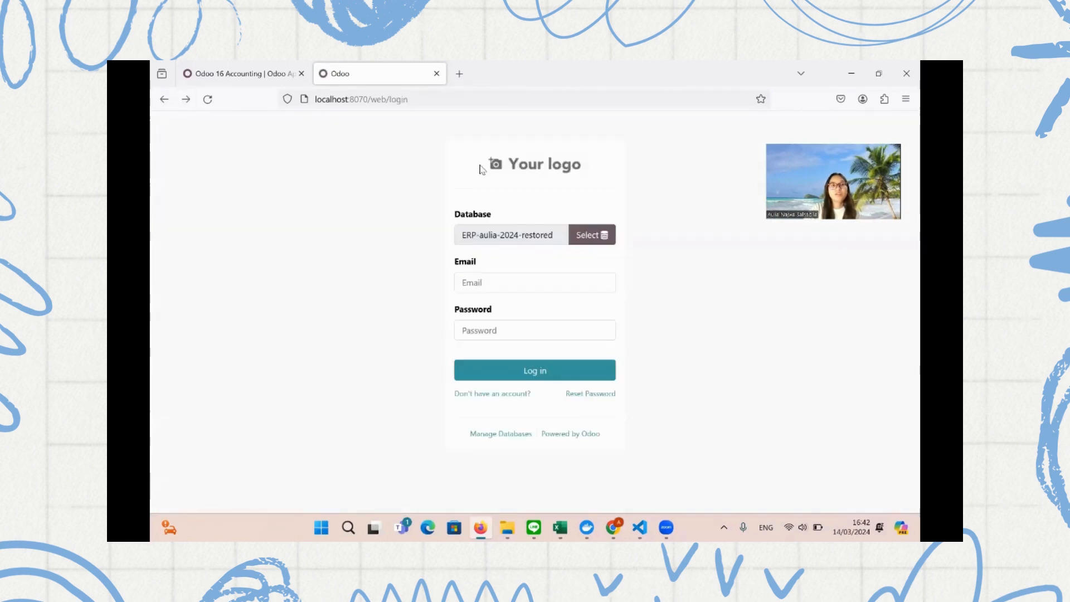
# Log in to ERP-aulia-2024-restored with the administrator's email and password, declining to save the password
pyautogui.click(548, 278)
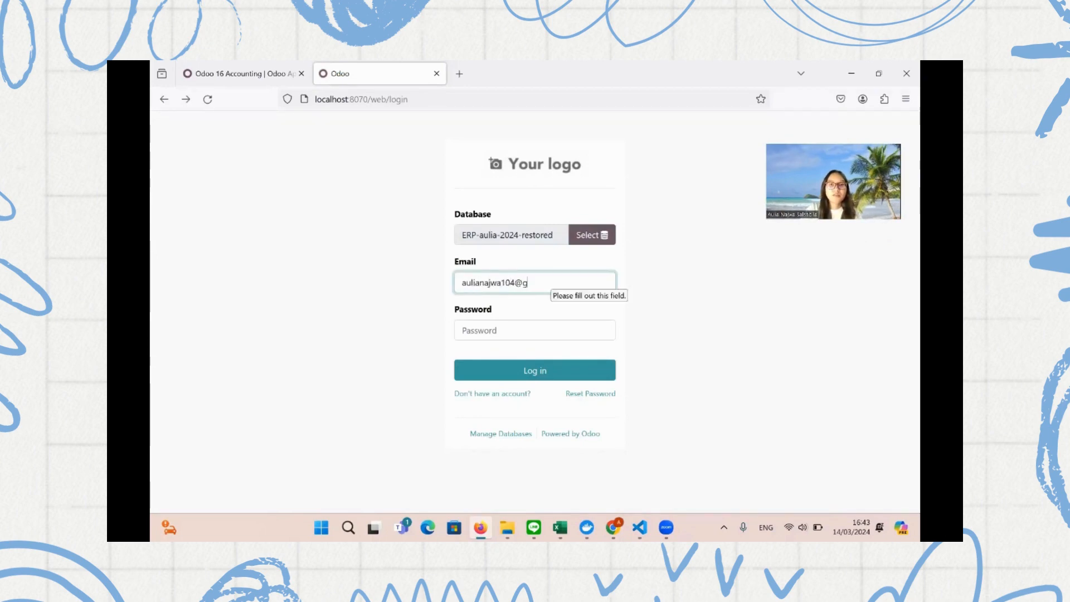
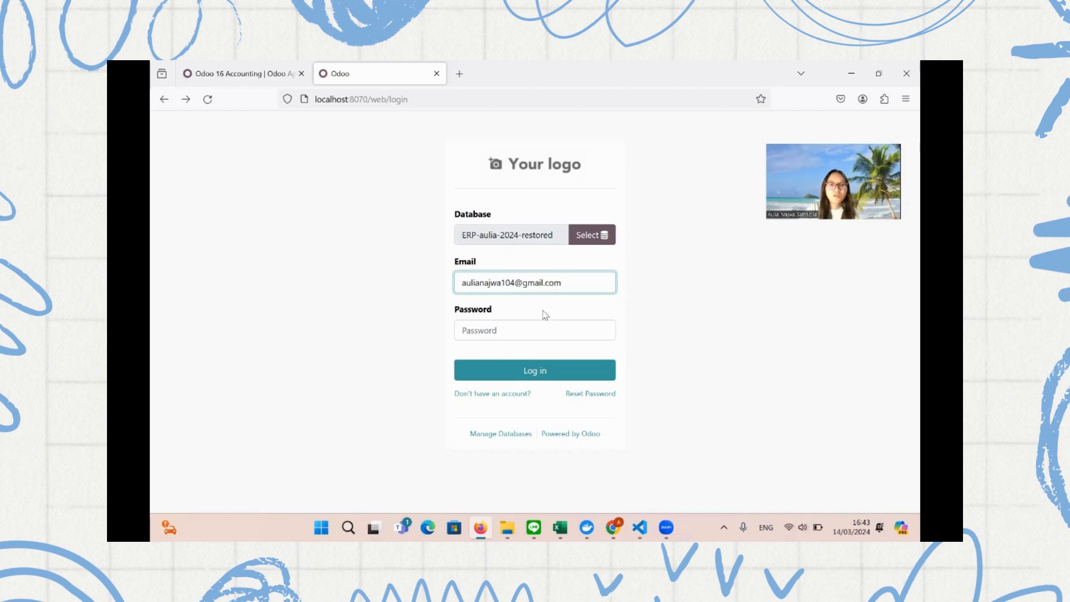
pyautogui.click(542, 323)
pyautogui.write('••')
pyautogui.press('BackSpace')
pyautogui.press('BackSpace')
pyautogui.press('BackSpace')
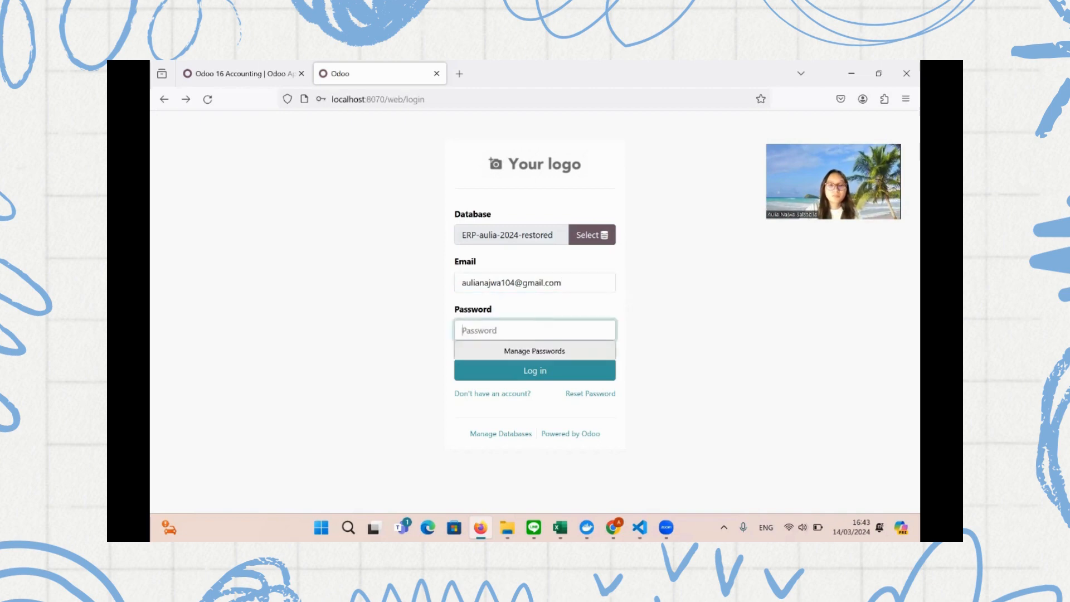
pyautogui.write('••••••••')
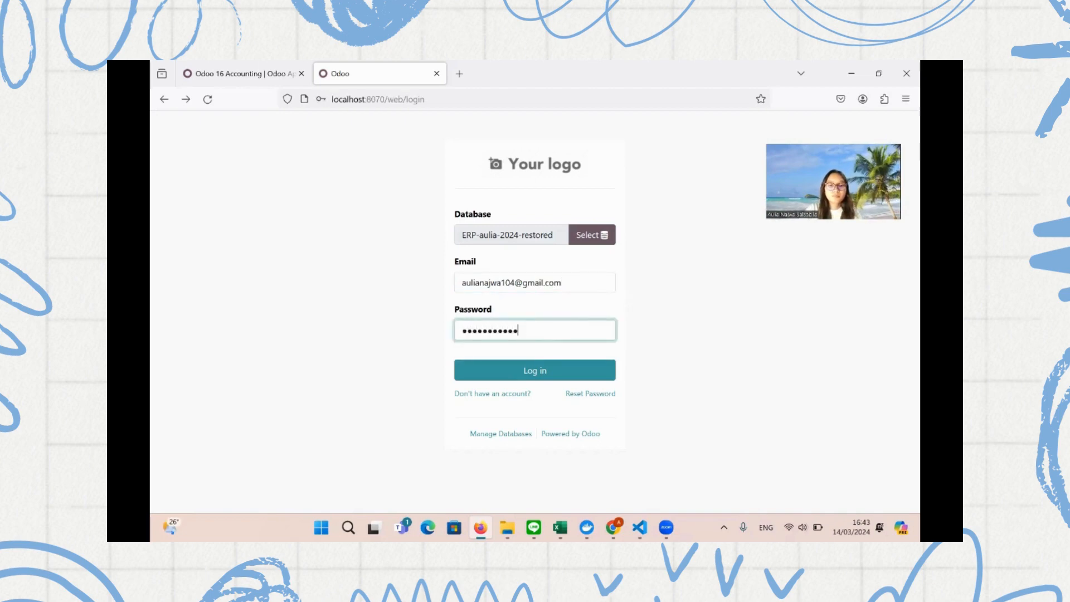
pyautogui.write('••••••••')
pyautogui.press('Return')
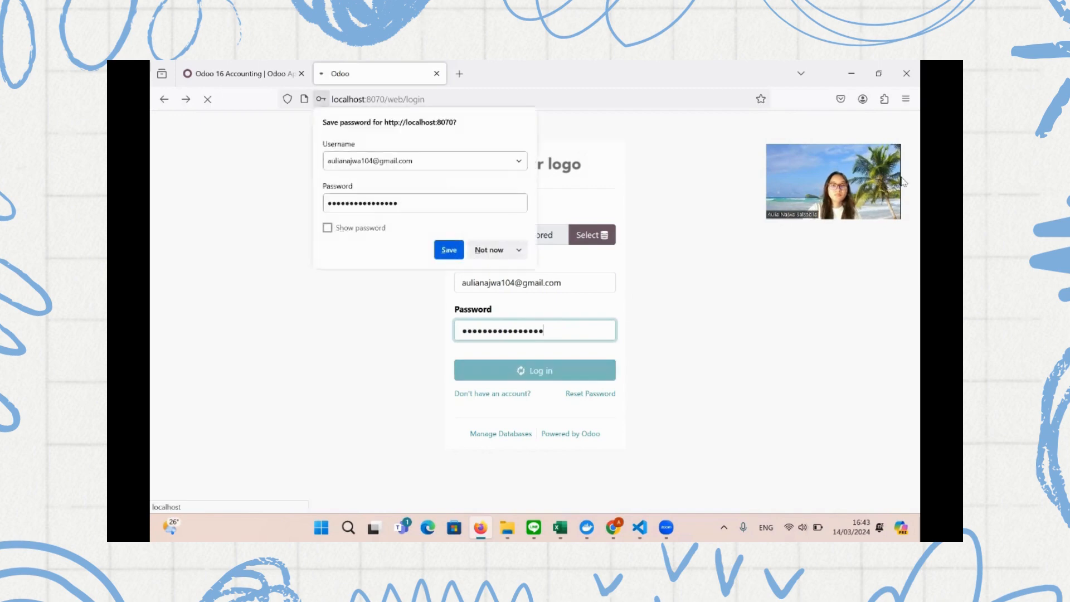
pyautogui.click(488, 250)
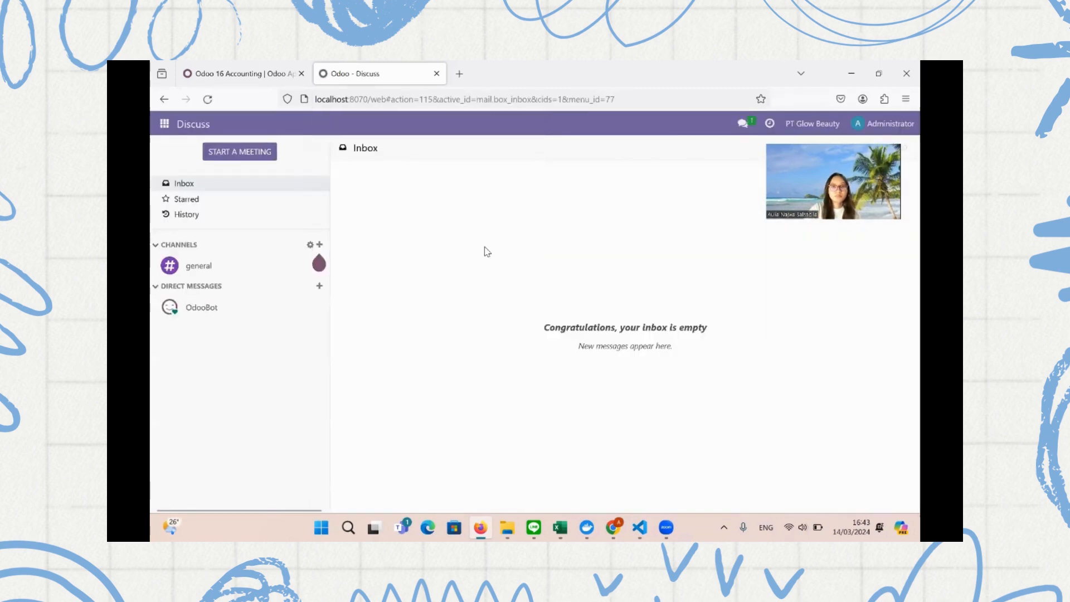
# Activate developer mode in Settings and open the Apps catalogue
pyautogui.click(164, 123)
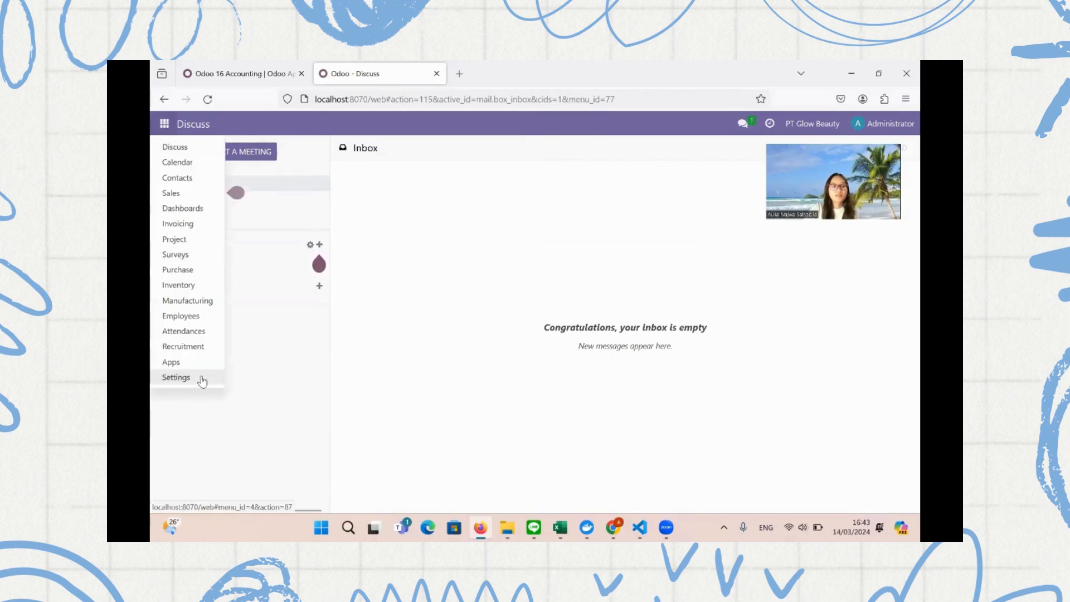
pyautogui.click(202, 378)
pyautogui.scroll(-15, 387, 363)
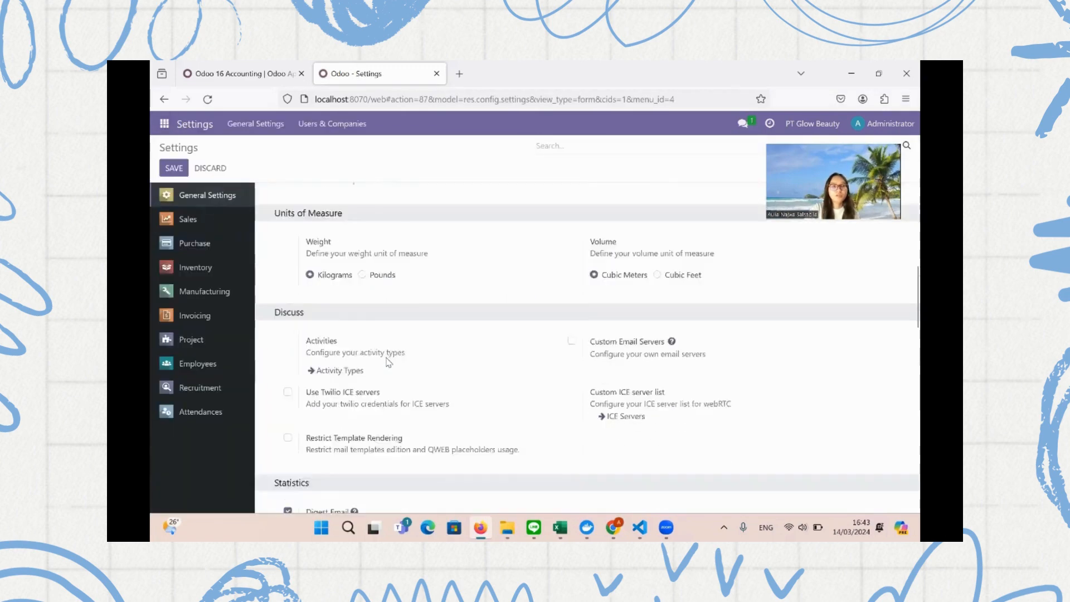
pyautogui.scroll(-10, 389, 378)
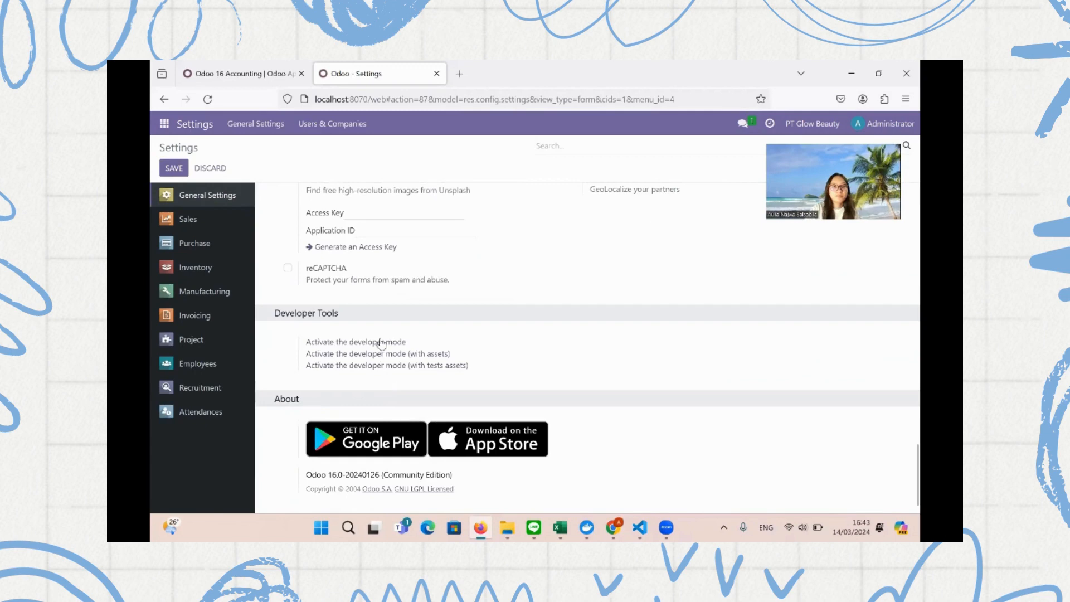
pyautogui.click(382, 341)
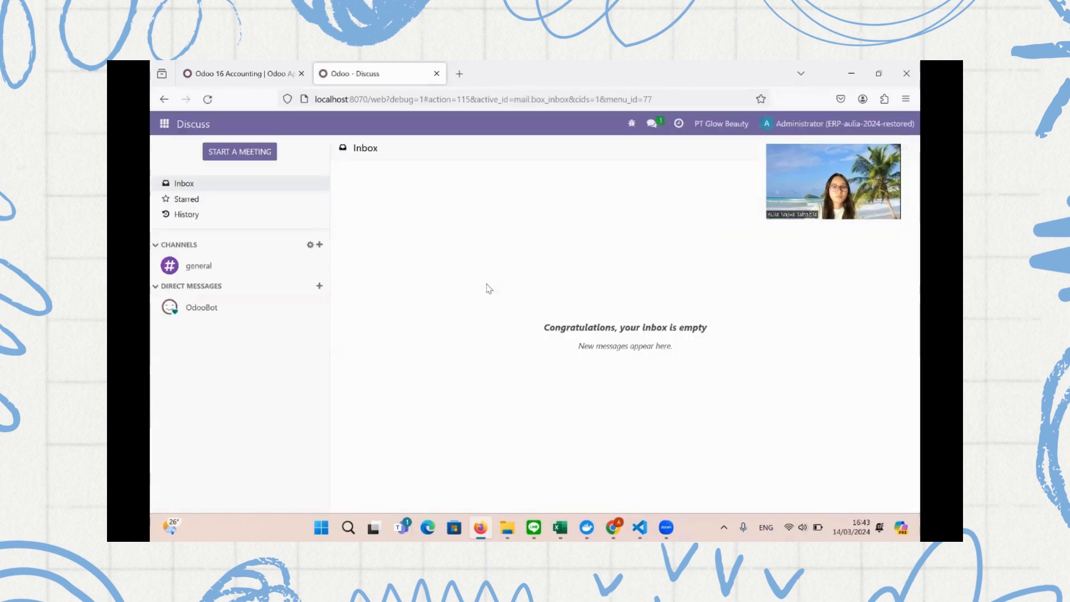
pyautogui.click(163, 124)
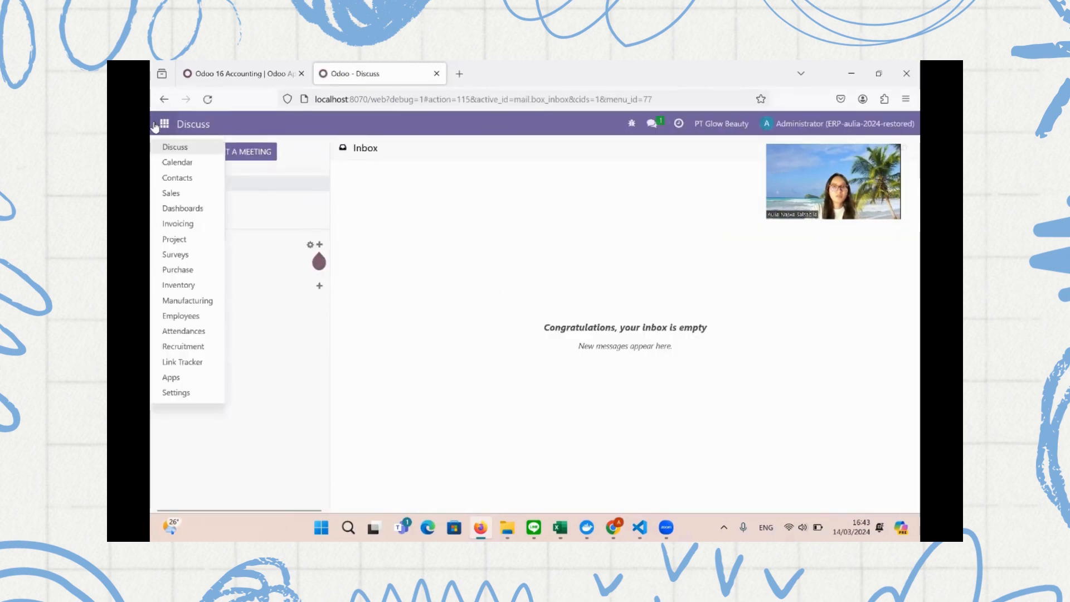
pyautogui.click(171, 377)
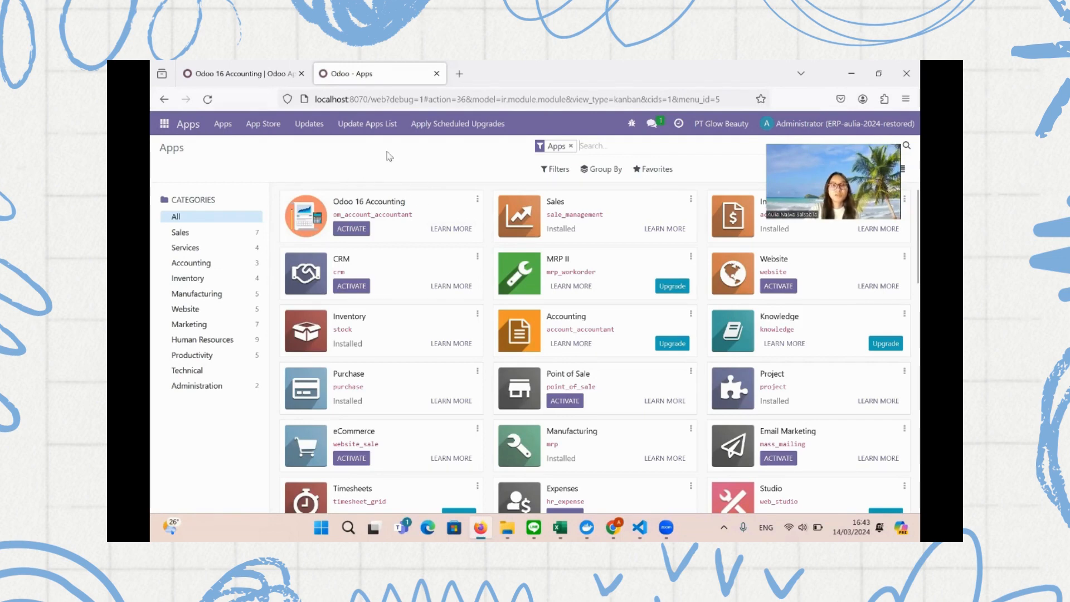
# Update the apps list, install Odoo 16 Accounting, and open the Accounting Dashboard
pyautogui.click(364, 124)
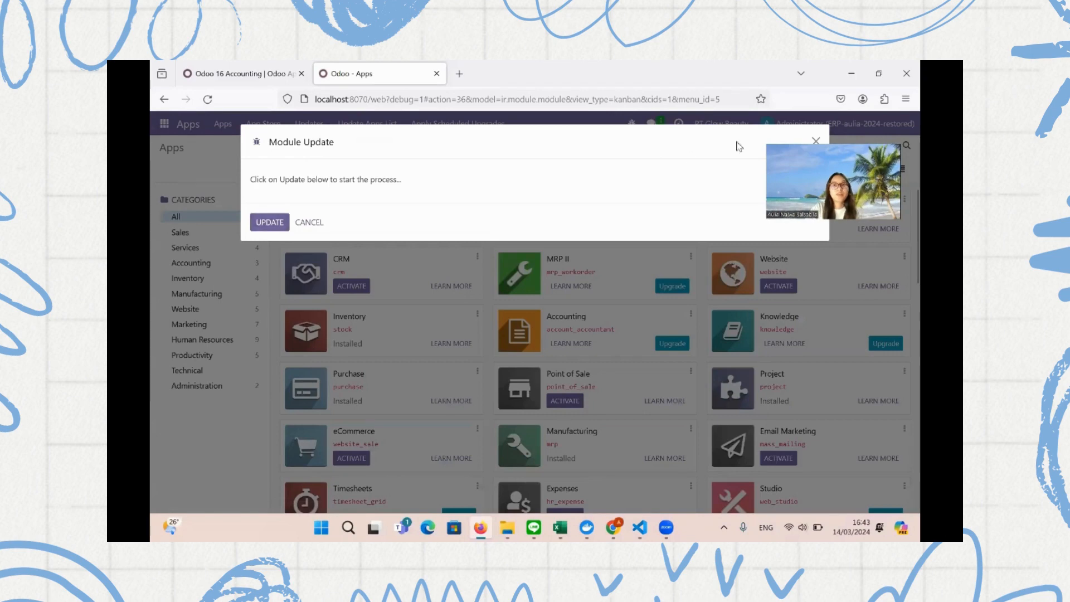
pyautogui.click(816, 139)
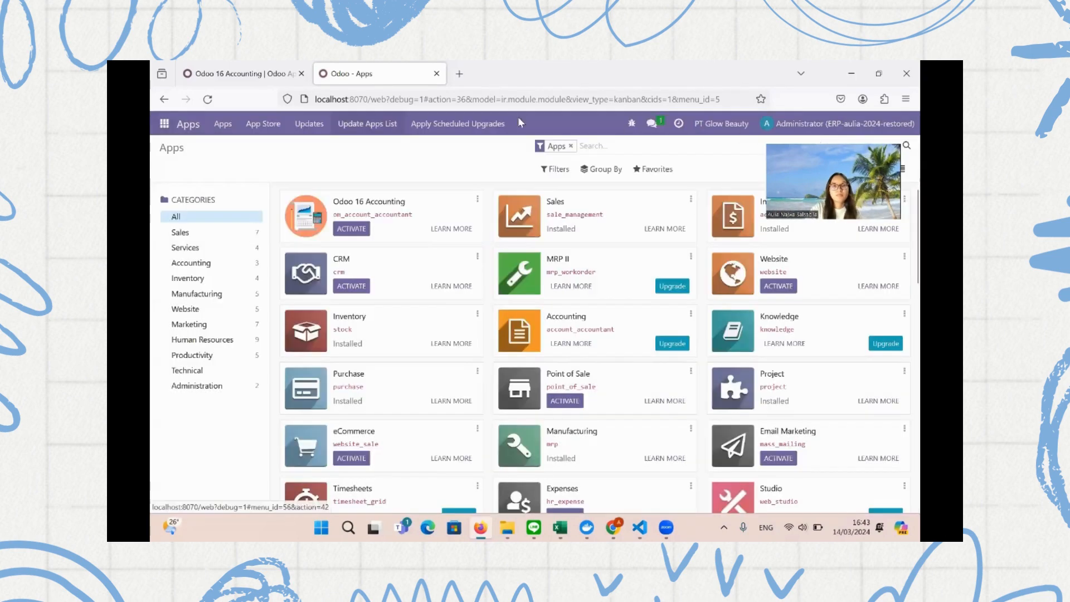
pyautogui.click(357, 230)
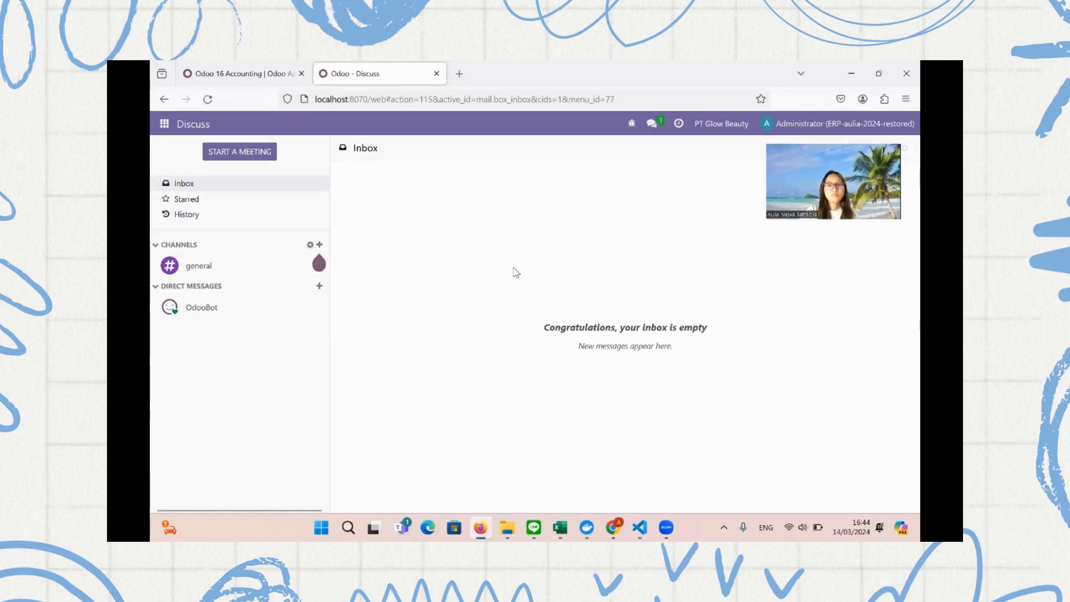
pyautogui.click(164, 124)
pyautogui.click(167, 379)
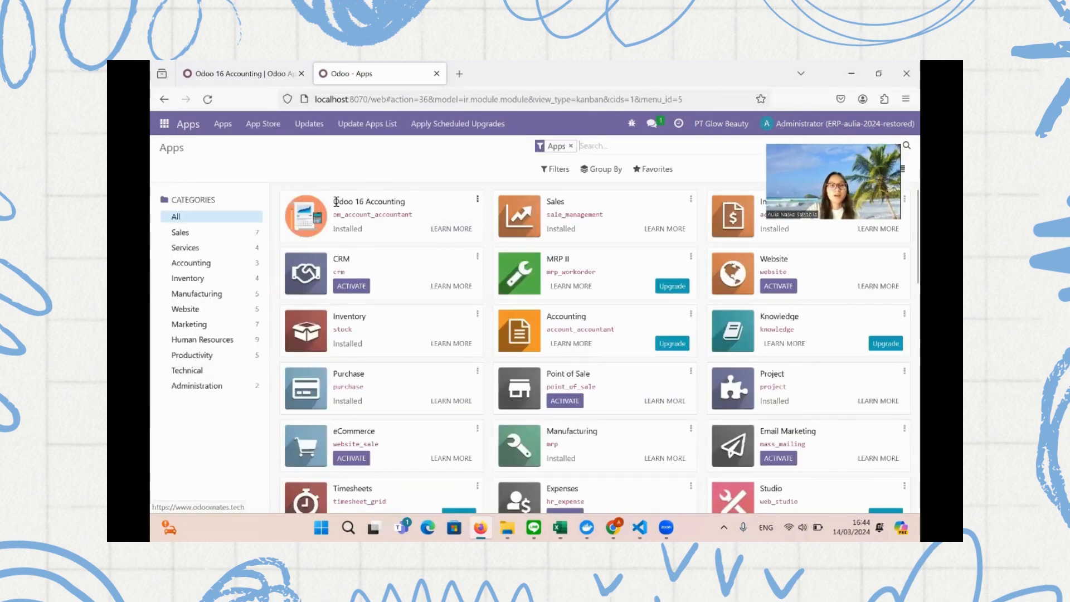
pyautogui.click(165, 123)
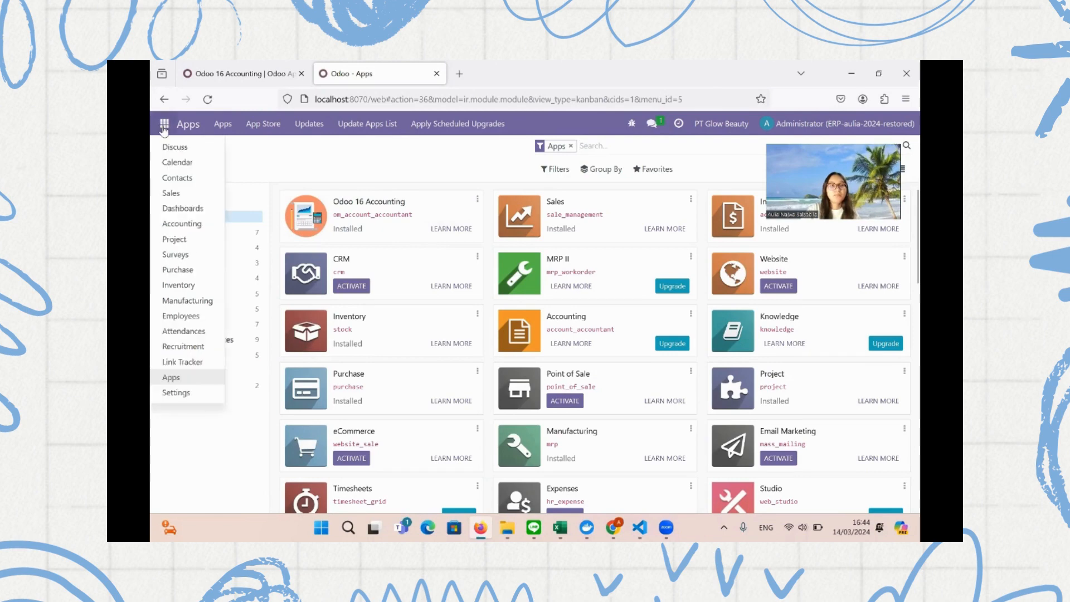
pyautogui.click(192, 226)
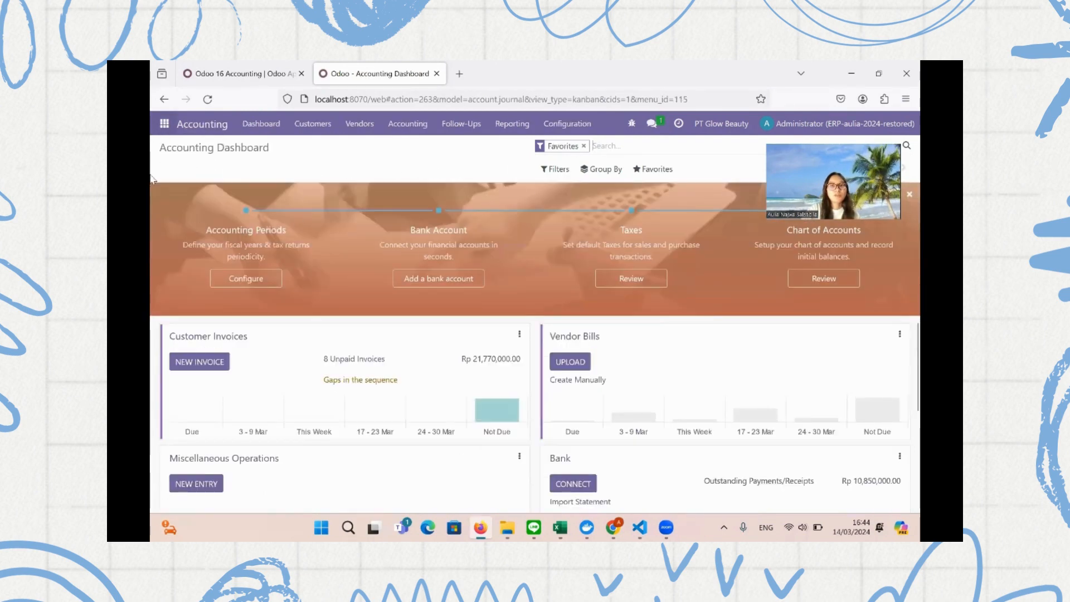
# Scroll through the Accounting Dashboard journals
pyautogui.scroll(-3, 762, 339)
pyautogui.scroll(1, 758, 328)
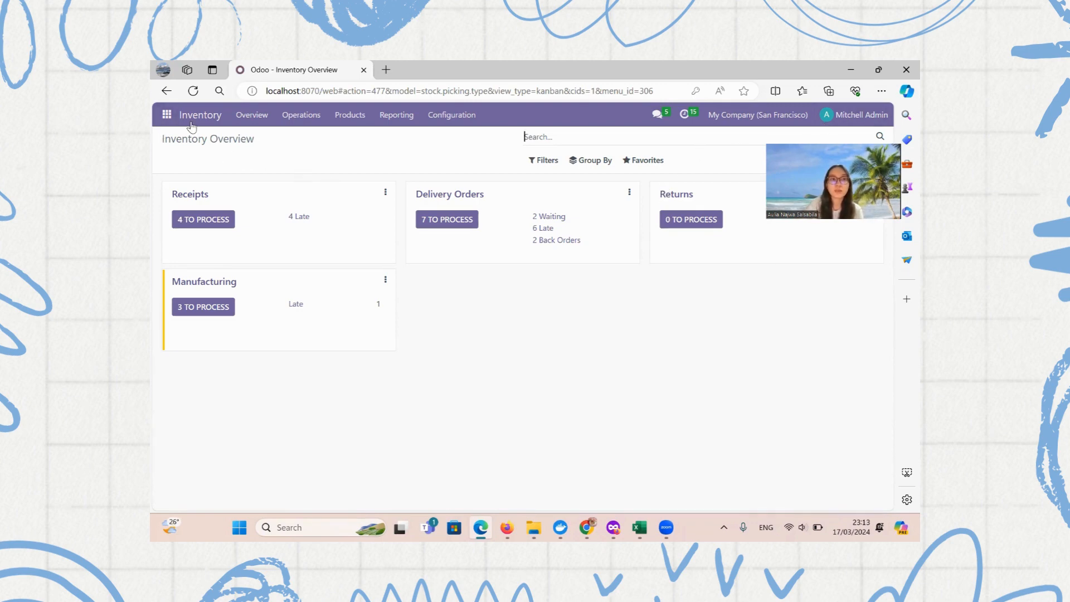
# Keep the Office Furniture product category's inventory valuation on Automated, then return to Sales quotations
pyautogui.click(455, 116)
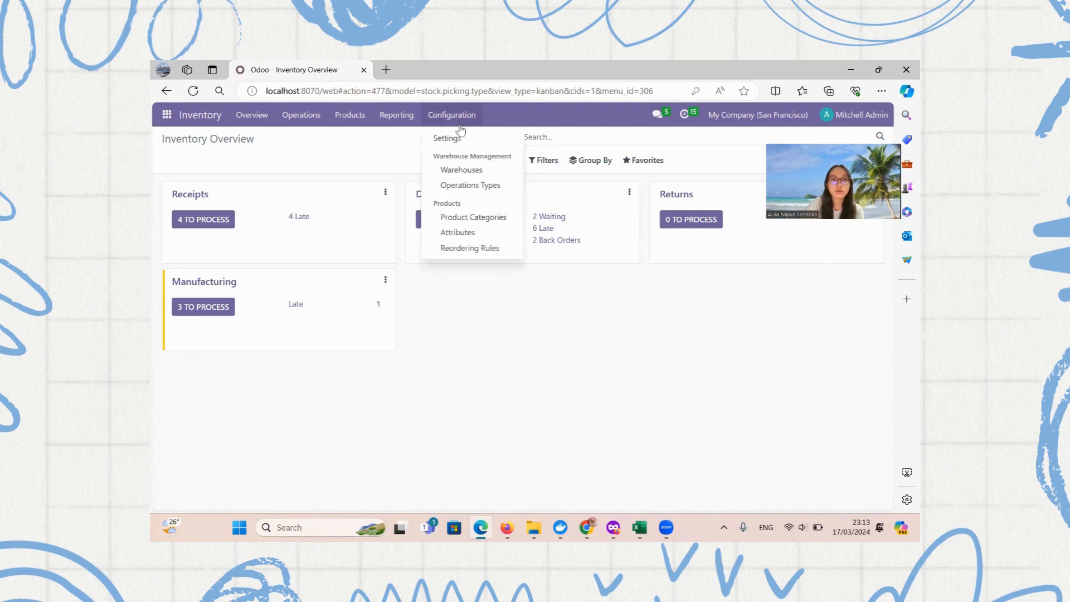
pyautogui.click(471, 219)
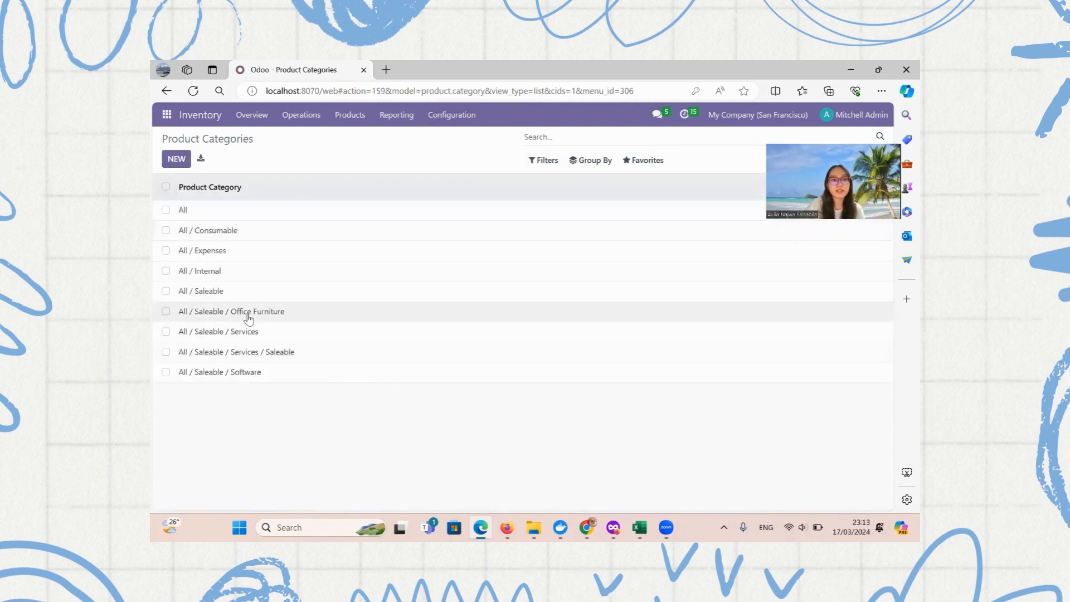
pyautogui.click(204, 319)
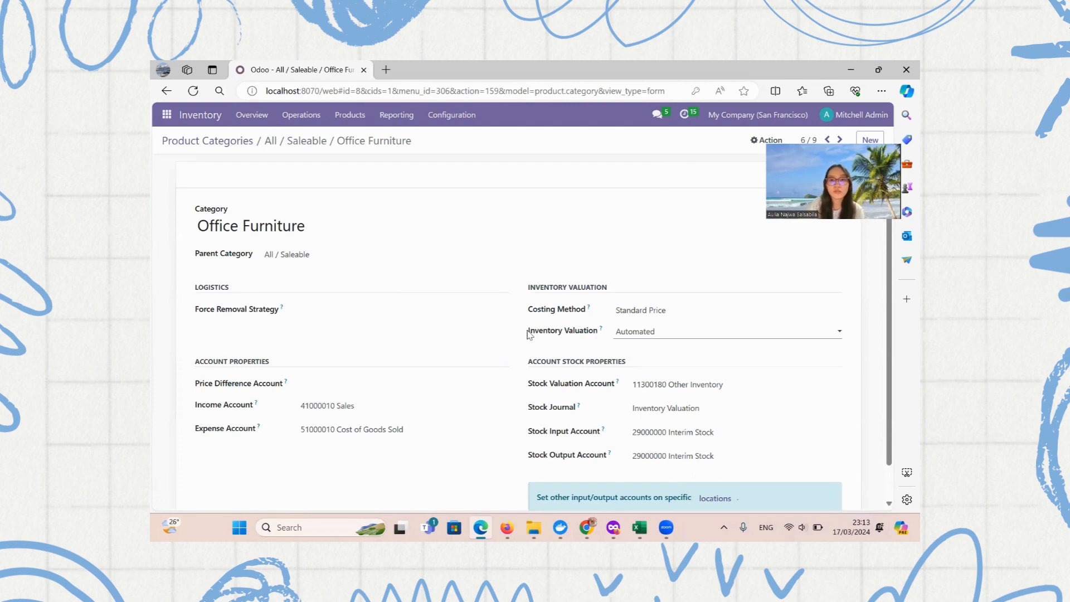
pyautogui.moveTo(528, 334); pyautogui.dragTo(597, 337)
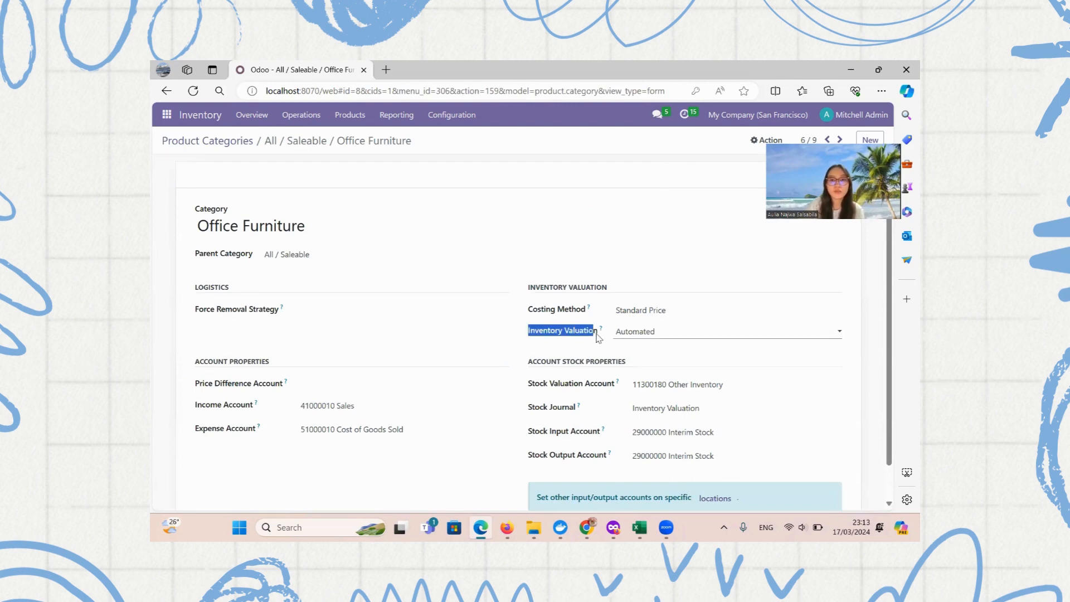
pyautogui.click(673, 333)
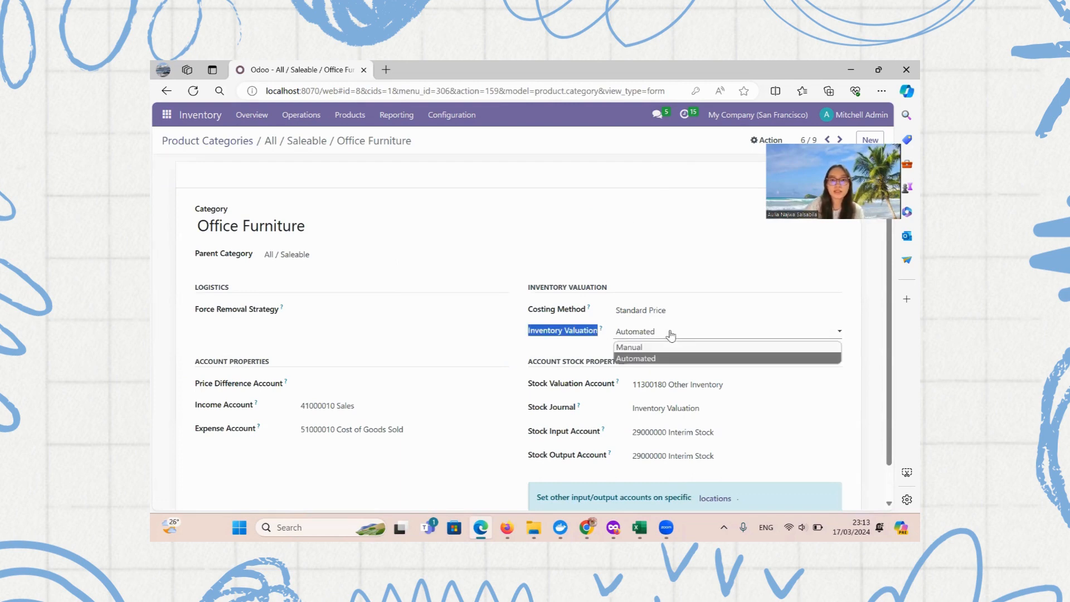
pyautogui.click(631, 358)
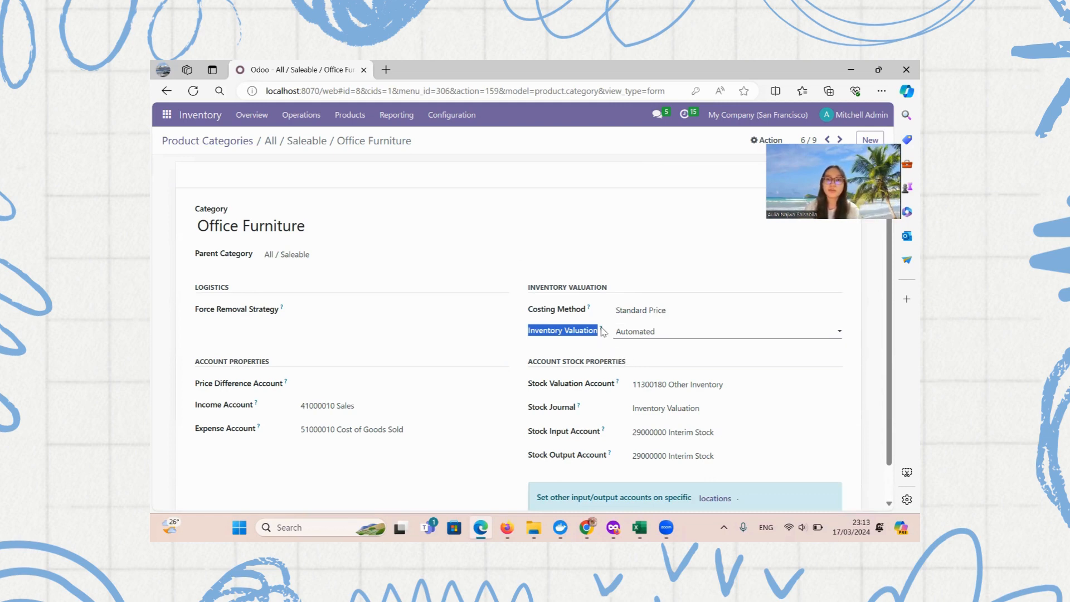
pyautogui.click(521, 335)
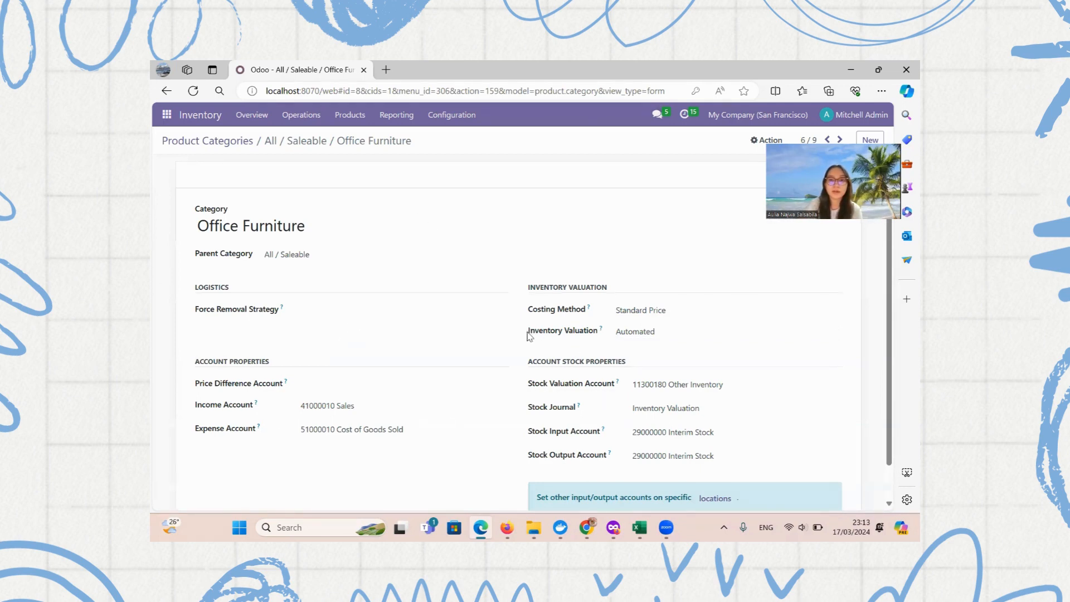
pyautogui.moveTo(527, 333); pyautogui.dragTo(612, 341)
pyautogui.click(569, 339)
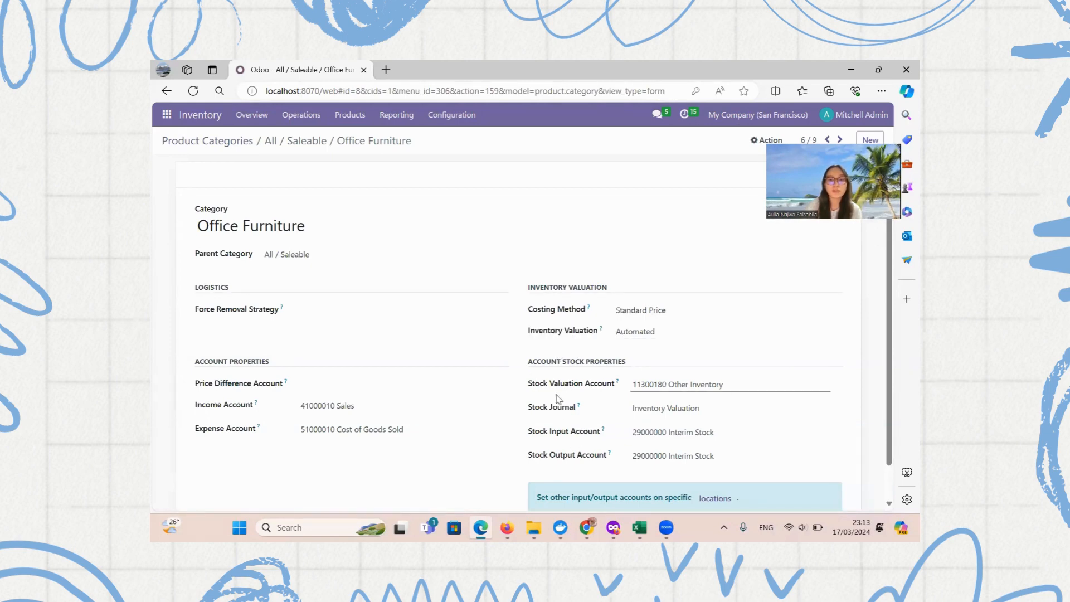
pyautogui.click(592, 528)
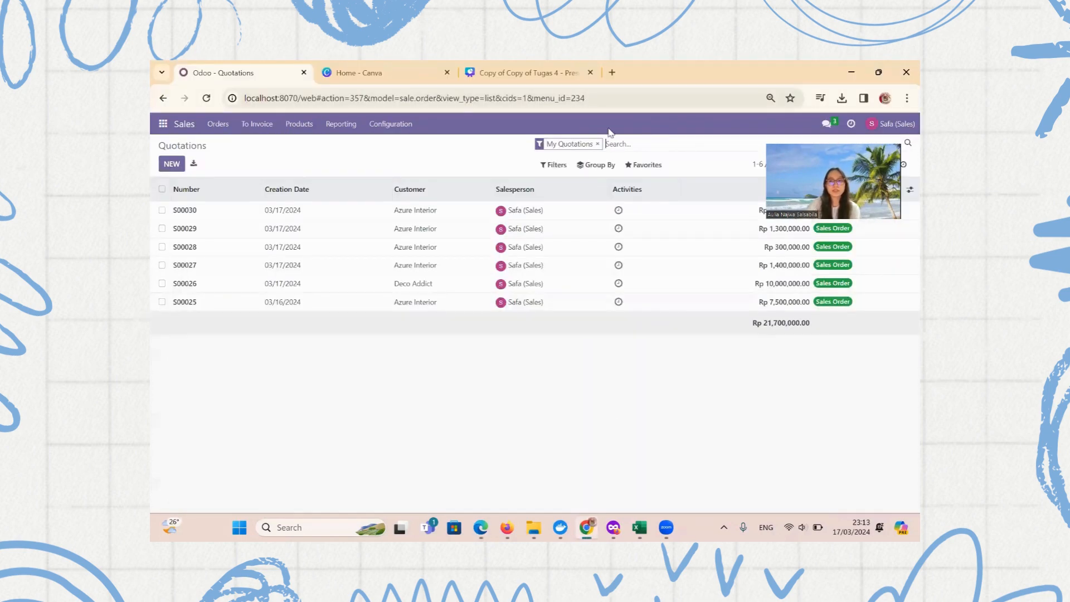
# Start a new quotation for Deco Addict expiring 03/24/2024
pyautogui.click(171, 163)
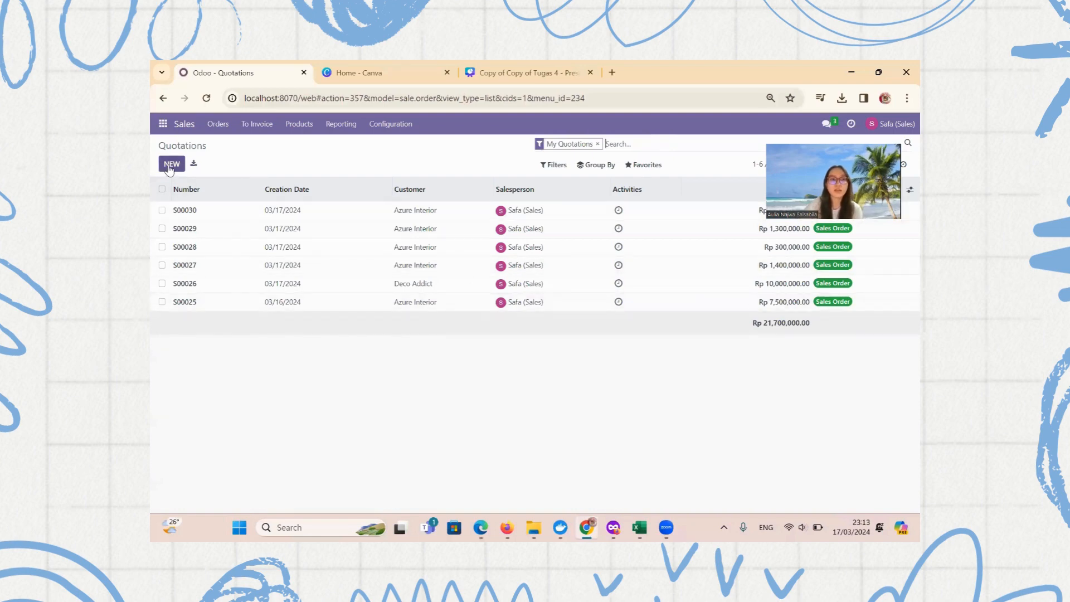
pyautogui.click(302, 253)
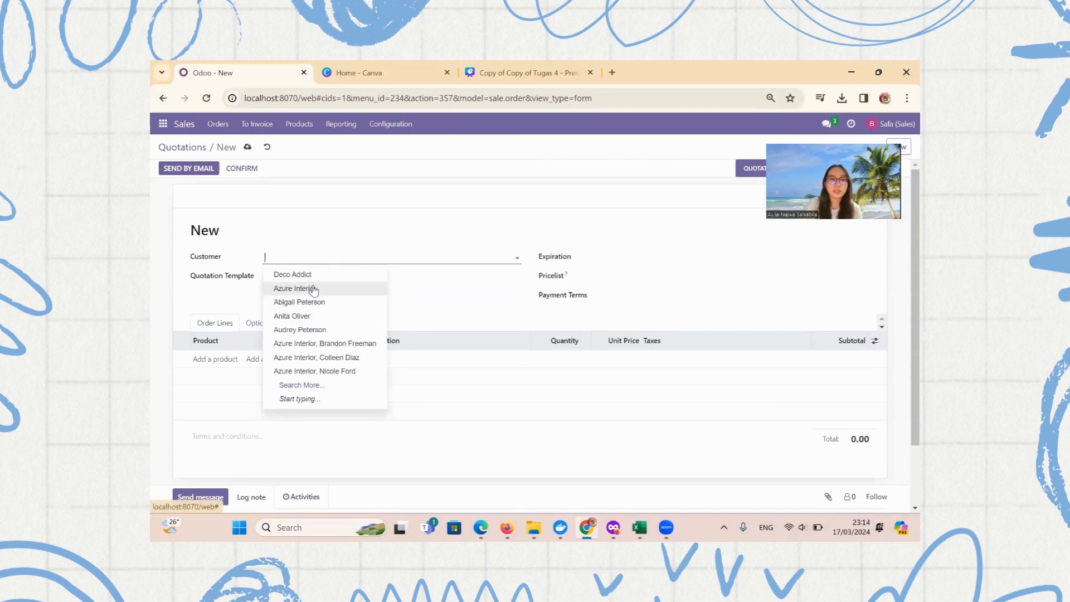
pyautogui.click(304, 275)
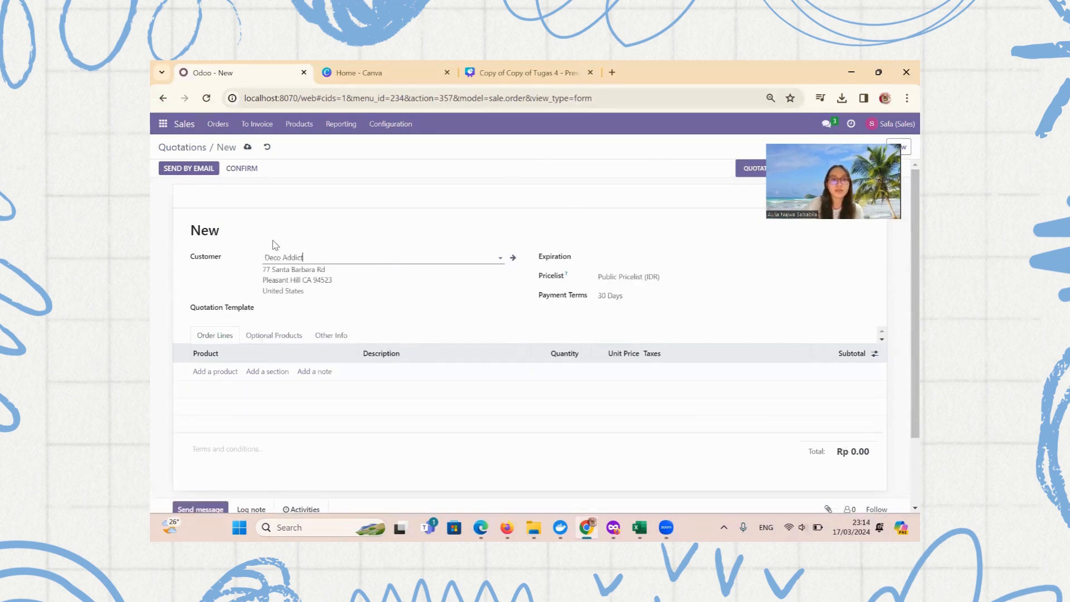
pyautogui.click(617, 258)
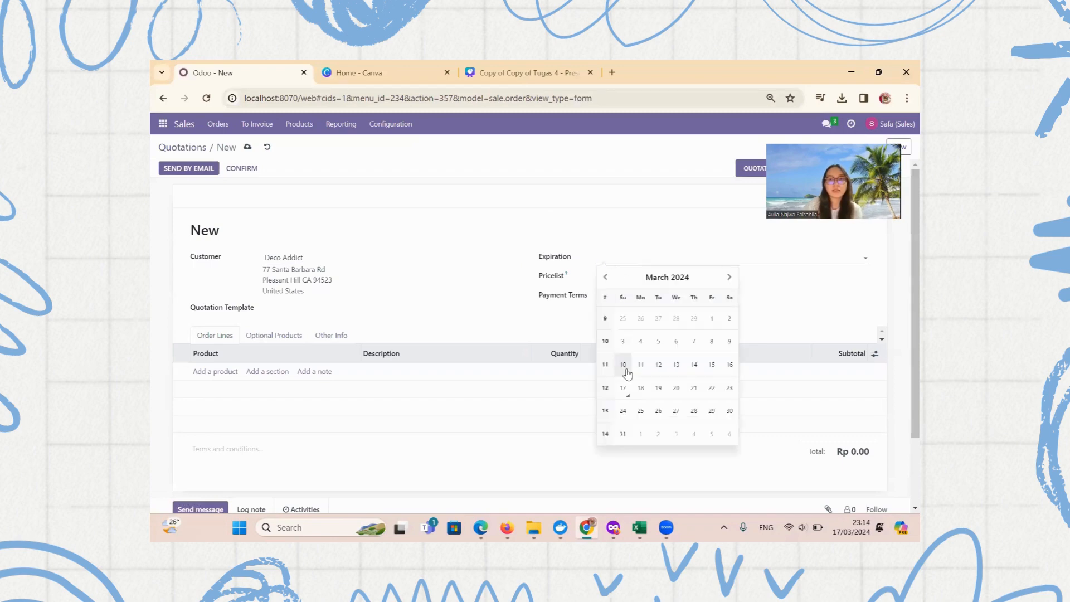
pyautogui.click(620, 415)
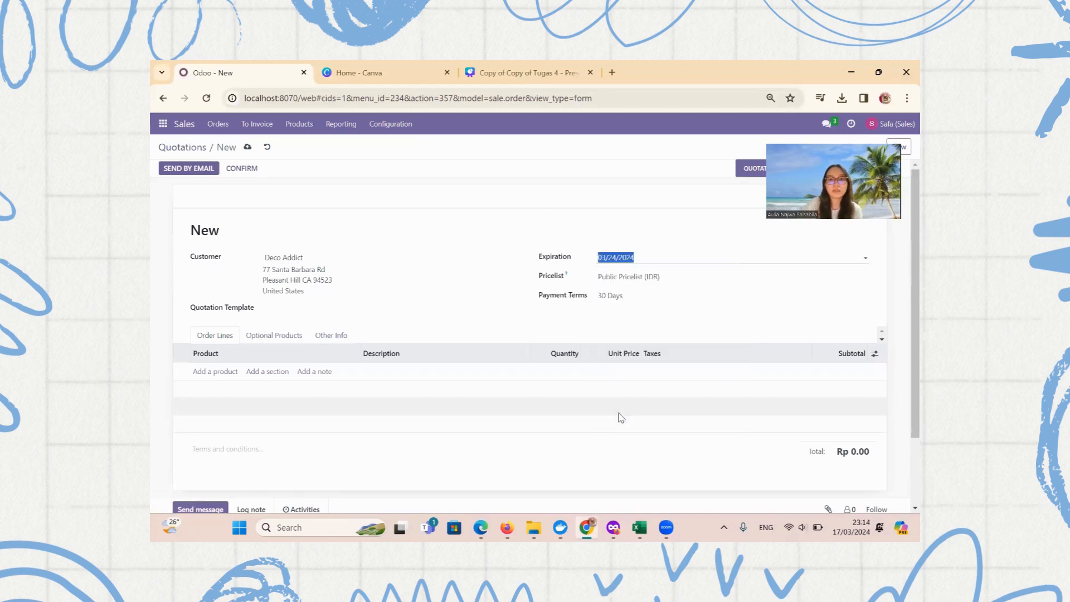
# Add one Cabinet with Doors line at unit price Rp 1,000,000.00 and remove the empty line
pyautogui.click(210, 371)
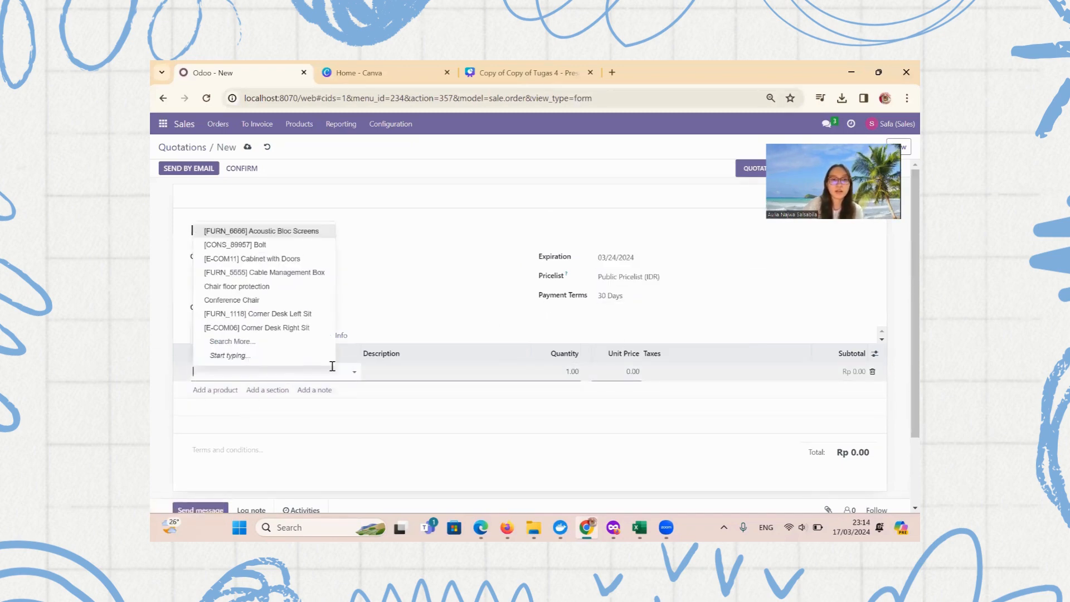
pyautogui.click(262, 260)
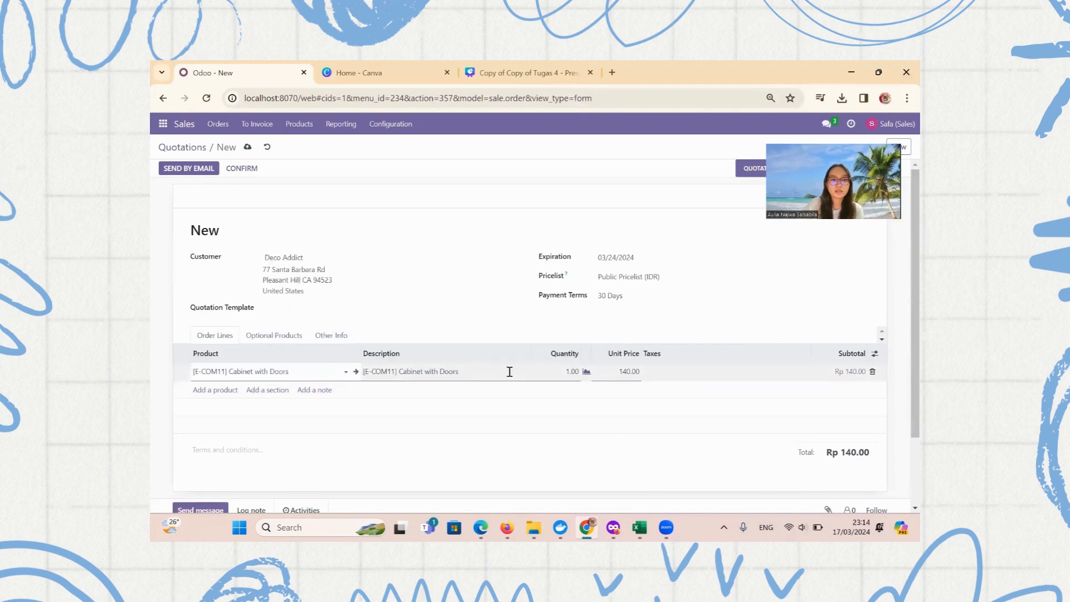
pyautogui.click(527, 371)
pyautogui.click(627, 371)
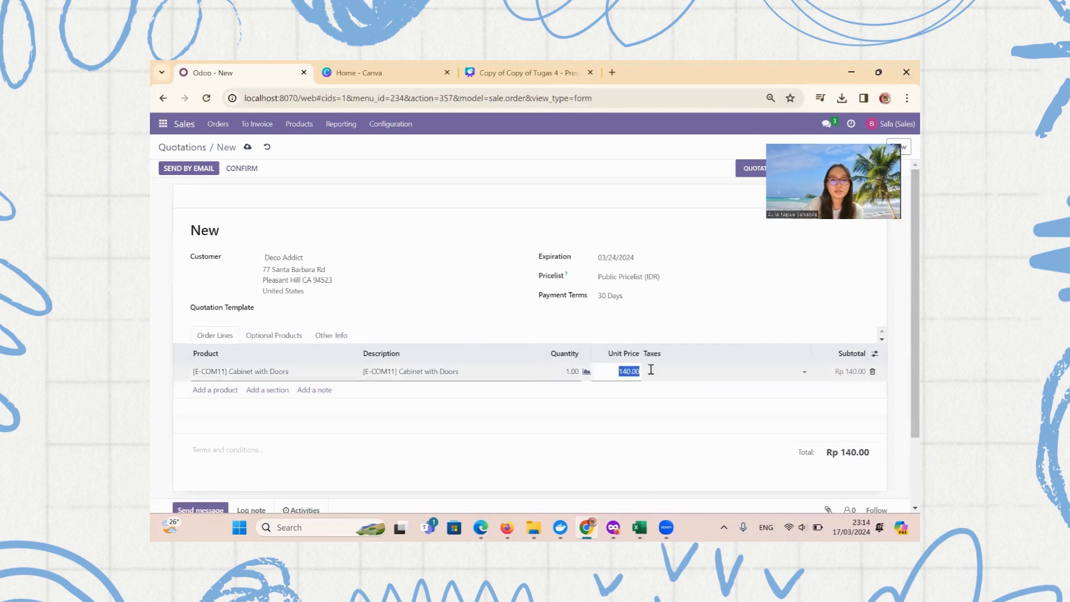
pyautogui.write('120')
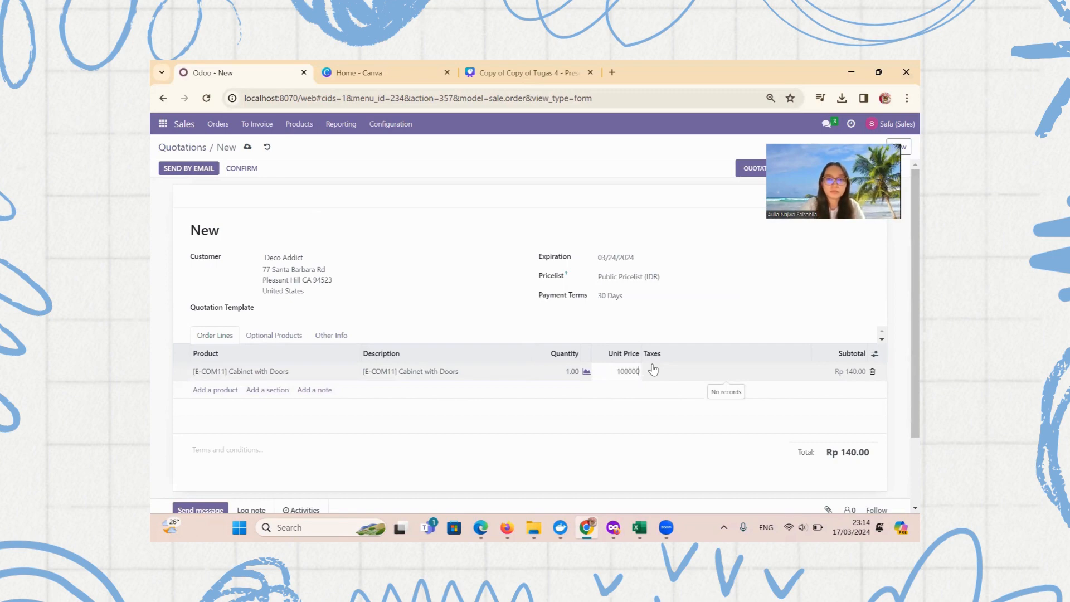
pyautogui.press('Return')
pyautogui.click(641, 372)
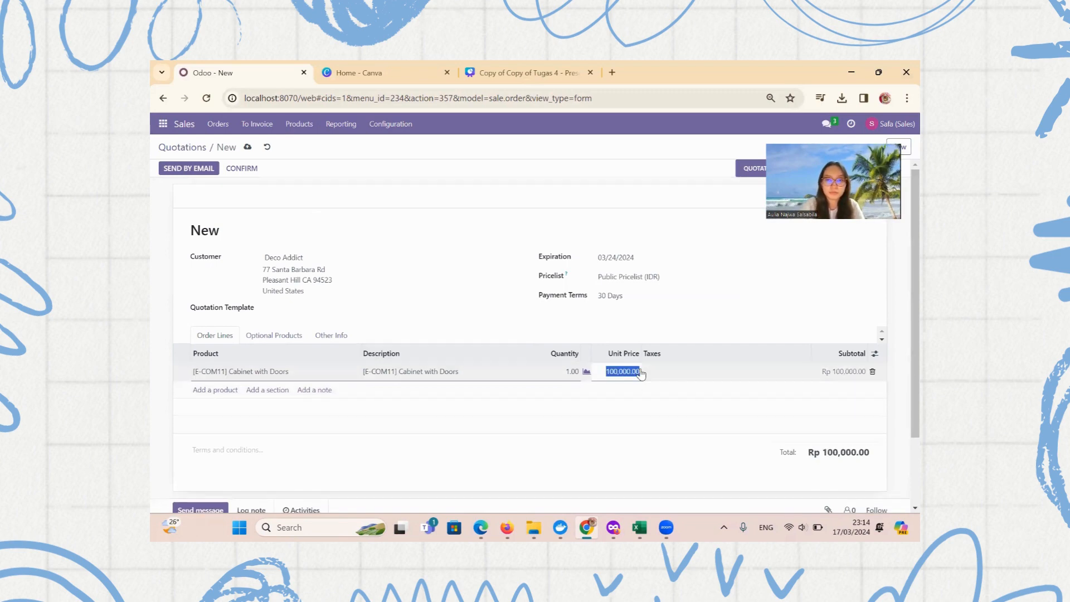
pyautogui.press('BackSpace')
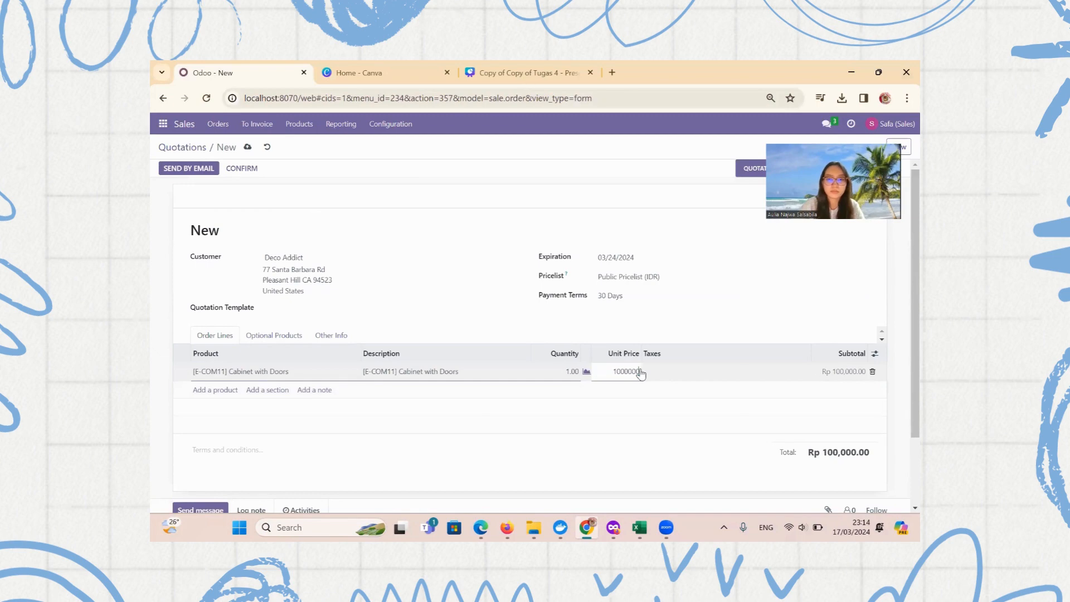
pyautogui.press('Return')
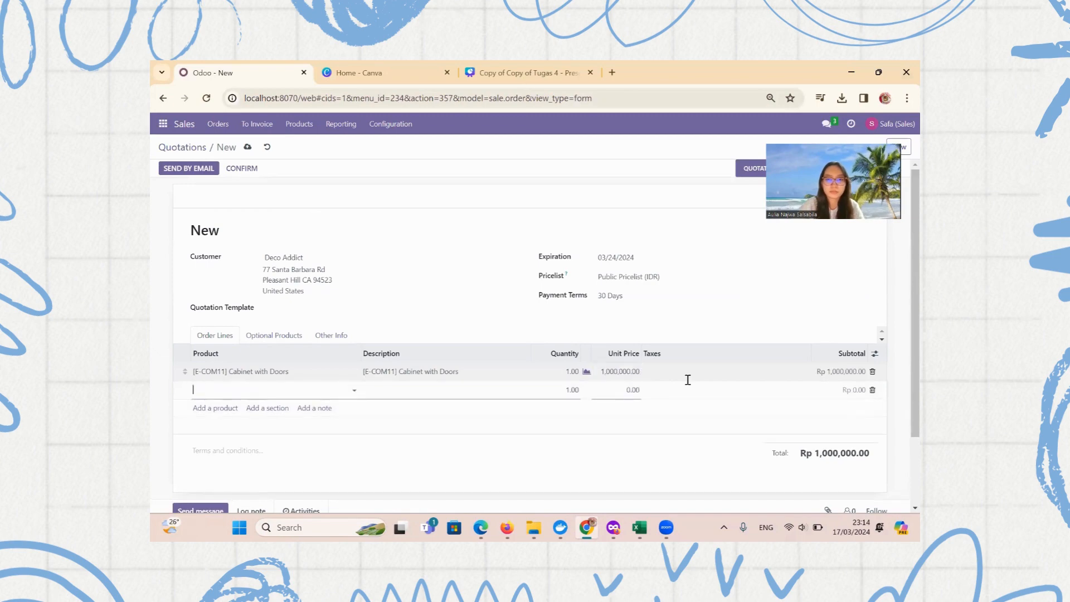
pyautogui.click(872, 390)
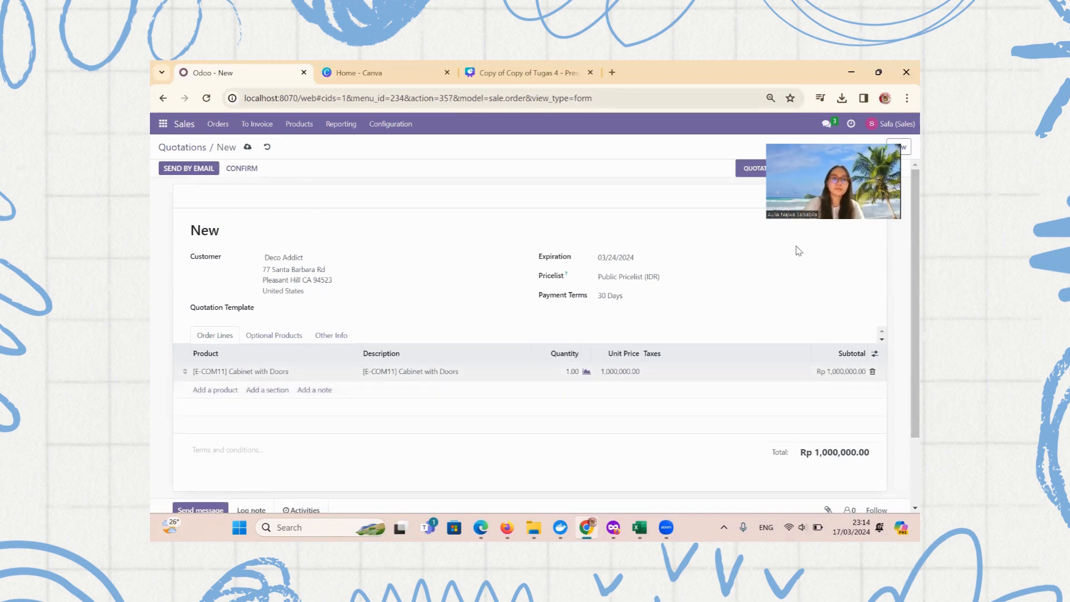
# Save the quotation as S00031 and confirm it as a sales order
pyautogui.click(248, 147)
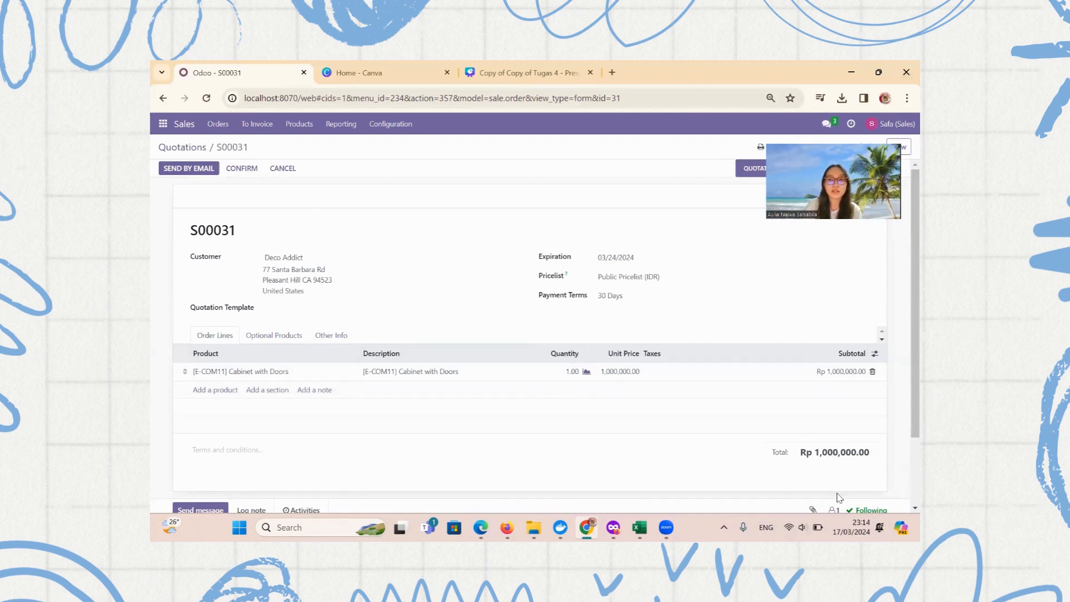
pyautogui.click(243, 170)
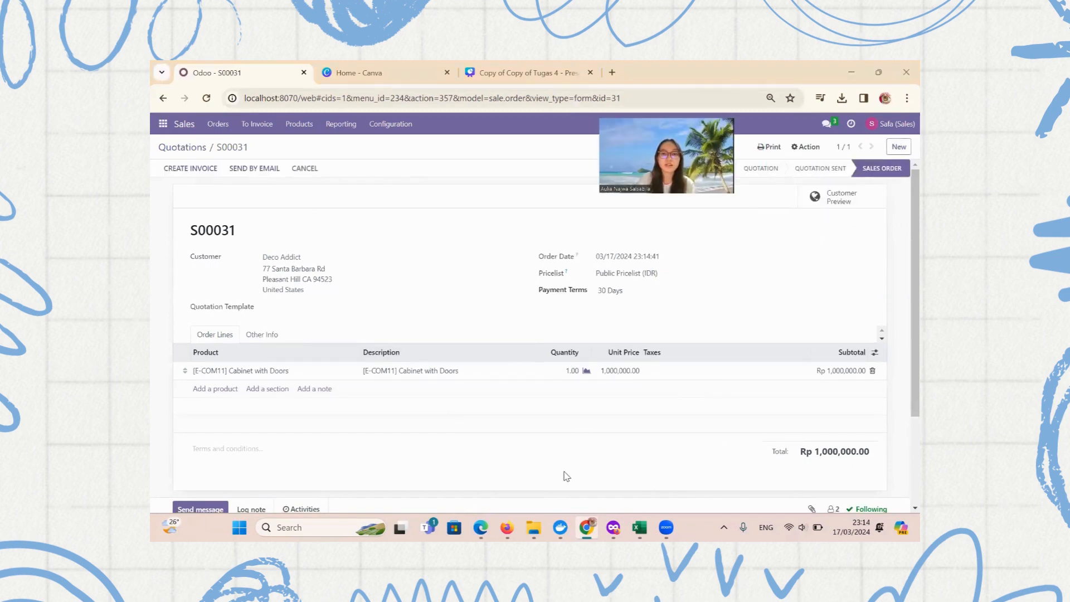
pyautogui.hotkey('alt', 'Tab')
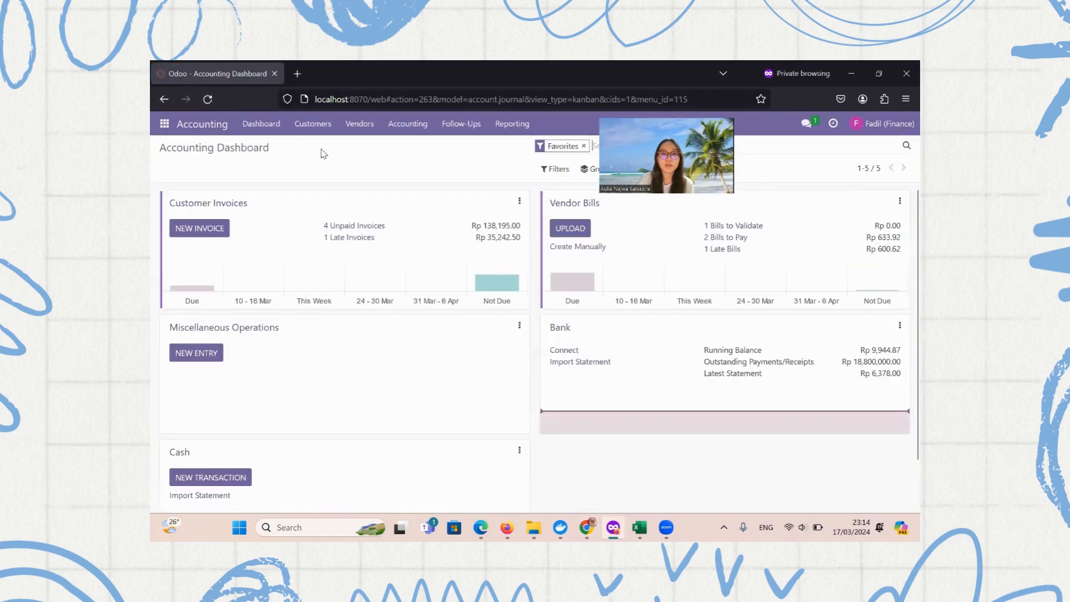
# Review the posted entries in Accounting's Journal Entries list, then return to Inventory Overview
pyautogui.click(411, 125)
pyautogui.click(431, 163)
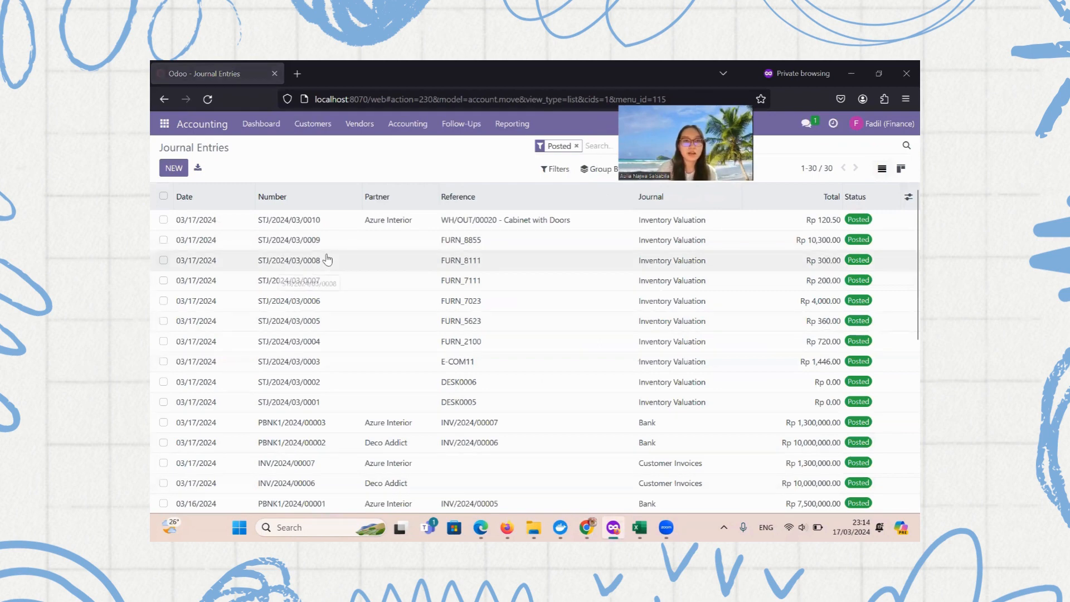
pyautogui.scroll(-5, 575, 291)
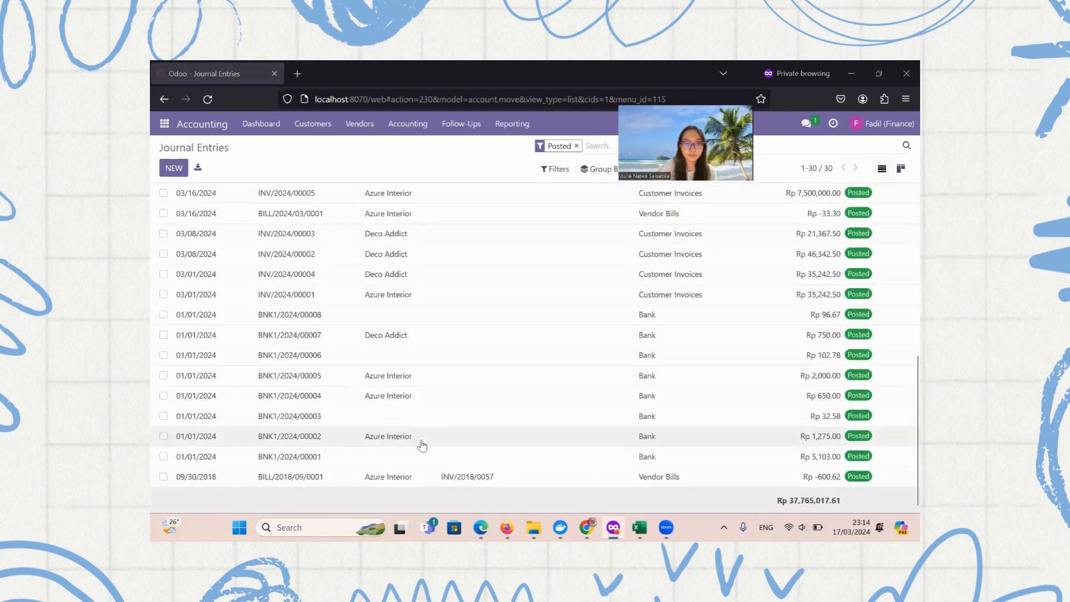
pyautogui.scroll(5, 430, 449)
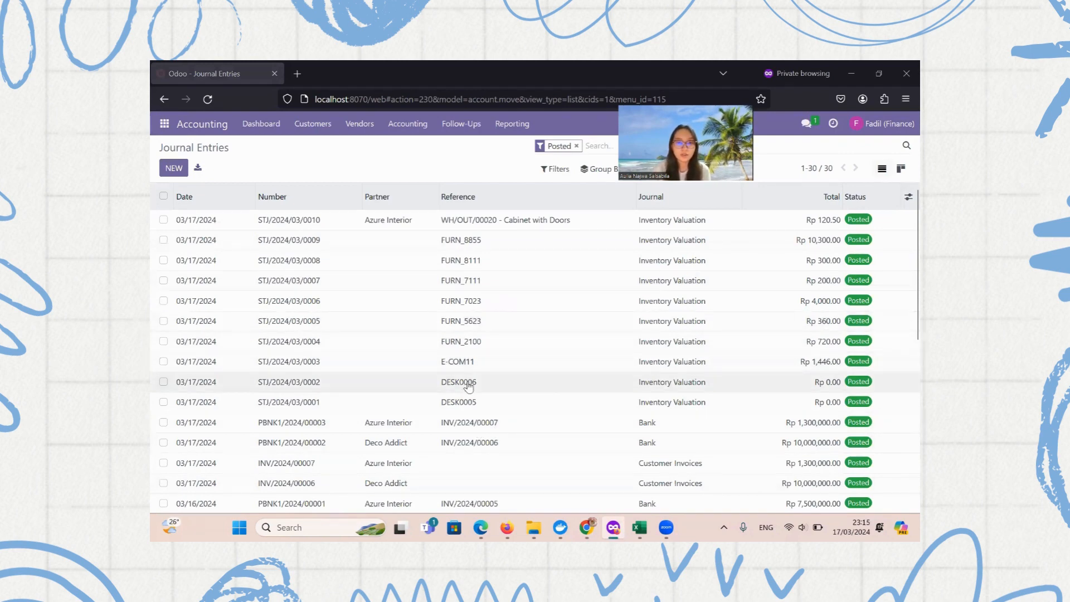
pyautogui.scroll(-5, 467, 386)
pyautogui.scroll(-2, 468, 387)
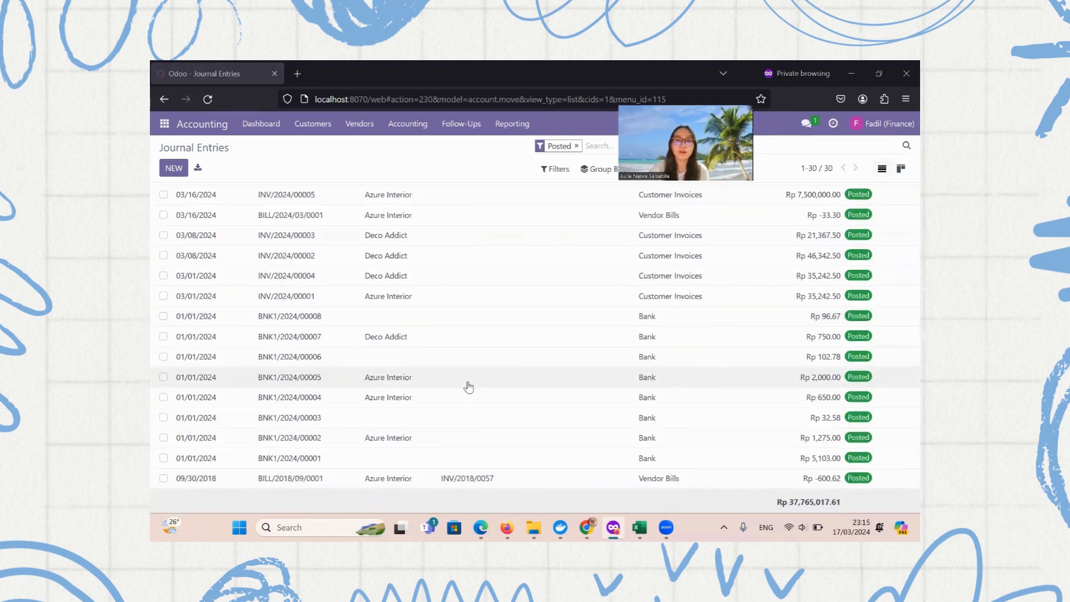
pyautogui.scroll(7, 468, 386)
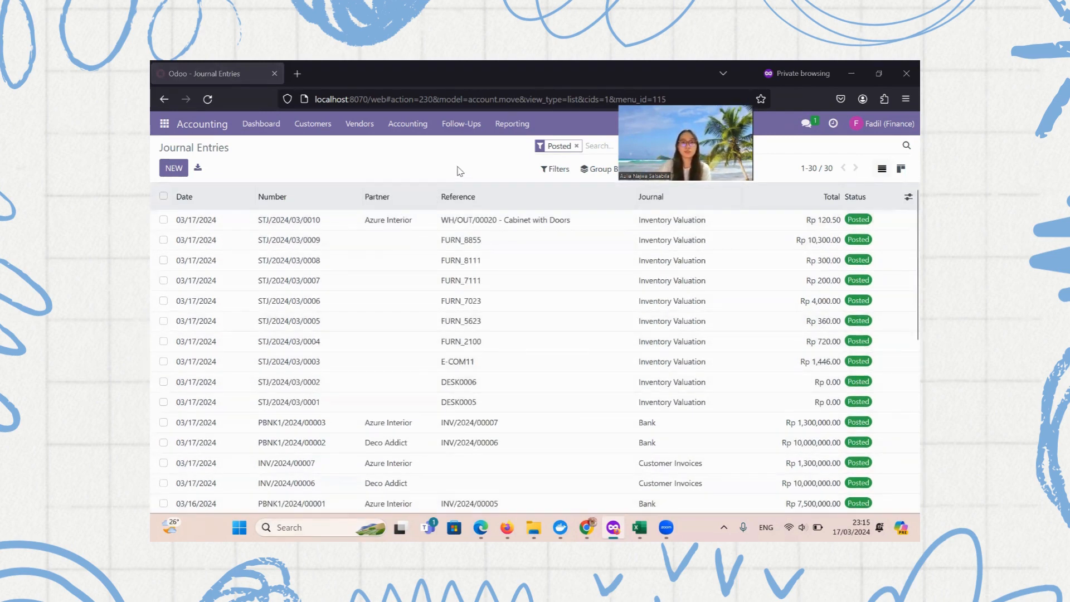
pyautogui.click(506, 527)
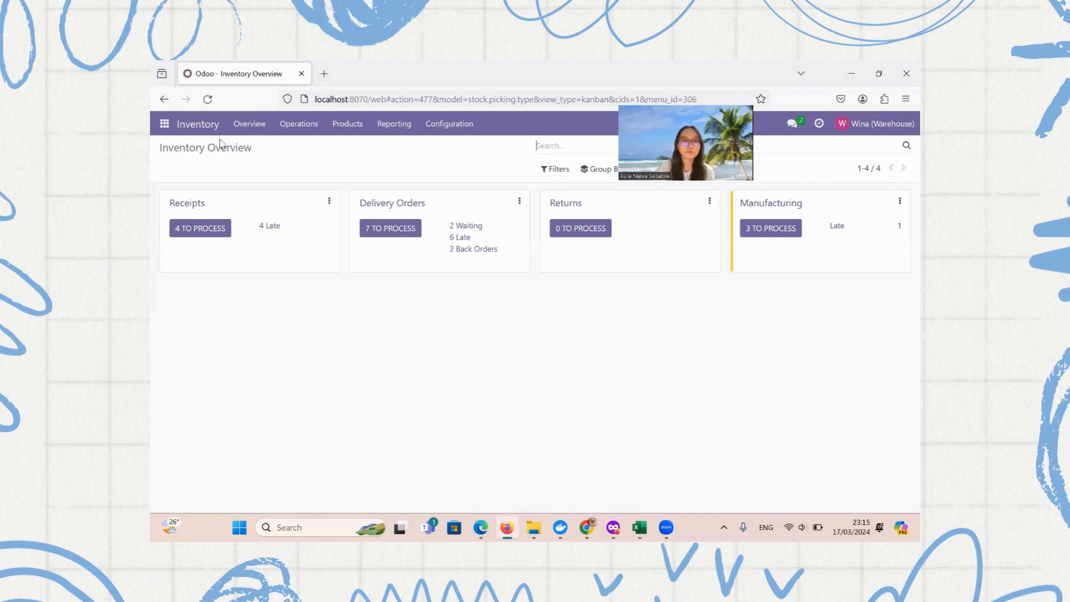
# Open delivery order WH/OUT/00021 for S00031 from the refreshed Delivery Orders list
pyautogui.click(207, 99)
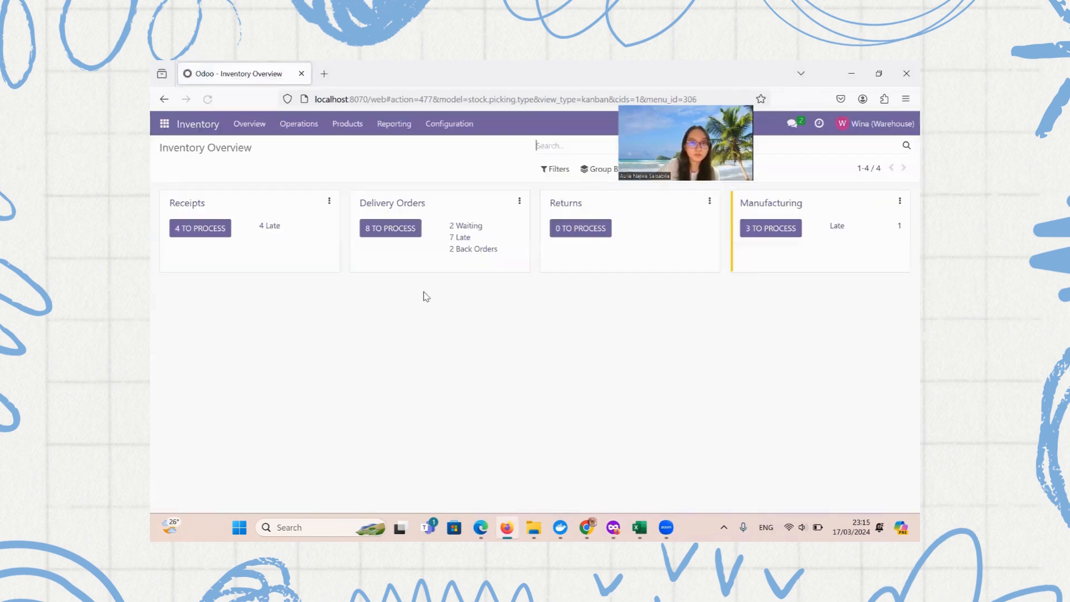
pyautogui.click(381, 233)
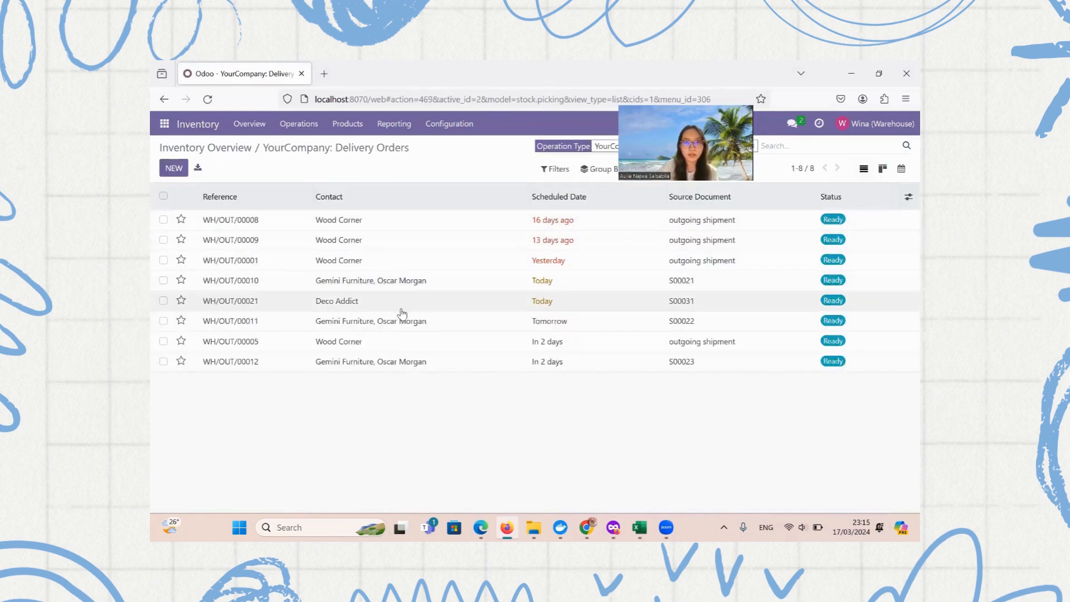
pyautogui.click(163, 301)
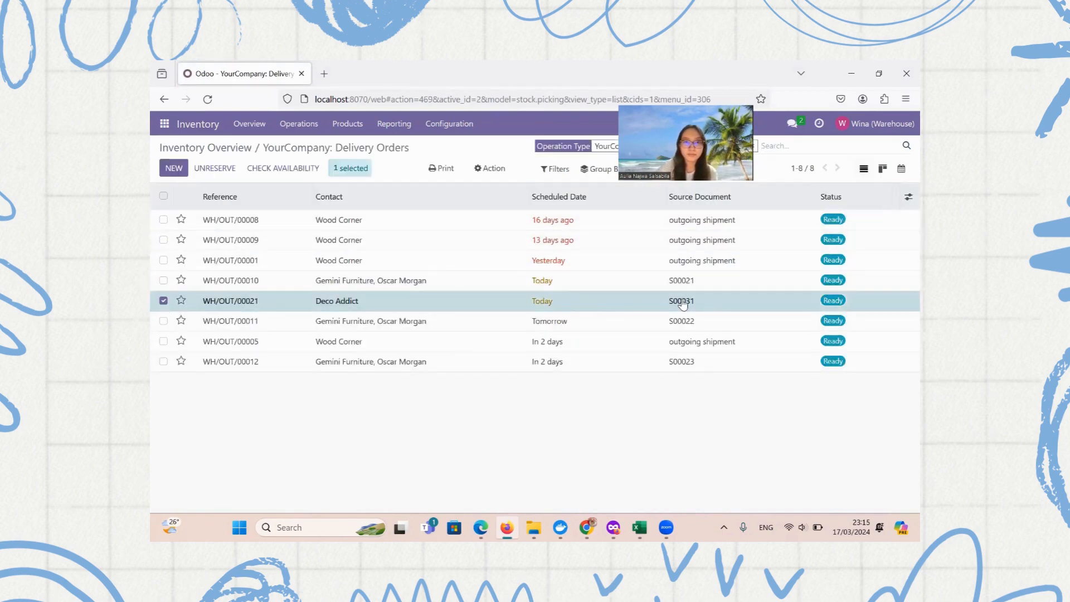
pyautogui.click(163, 301)
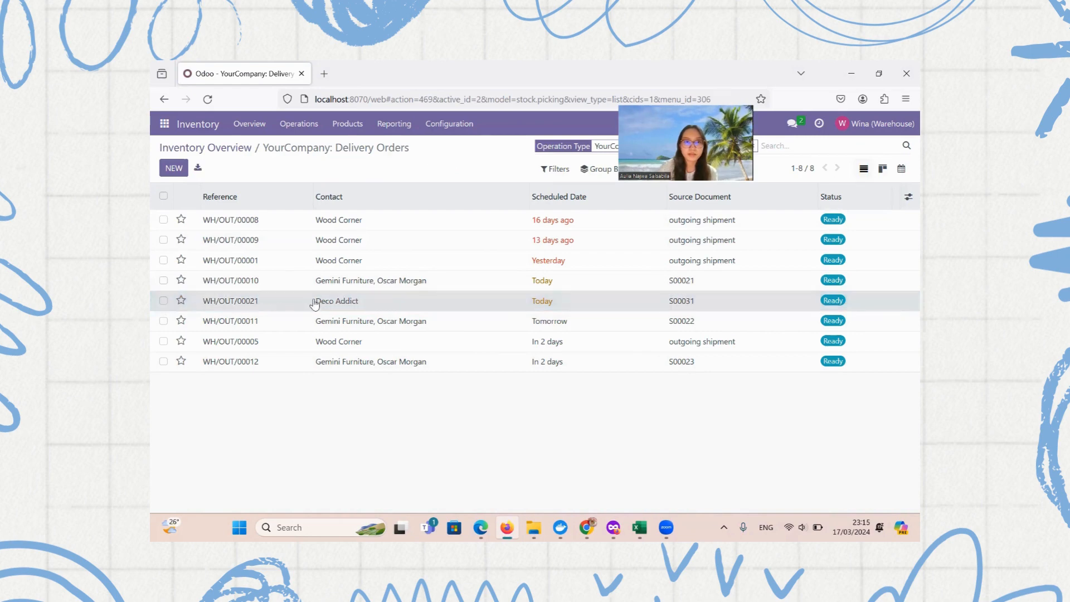
pyautogui.click(314, 302)
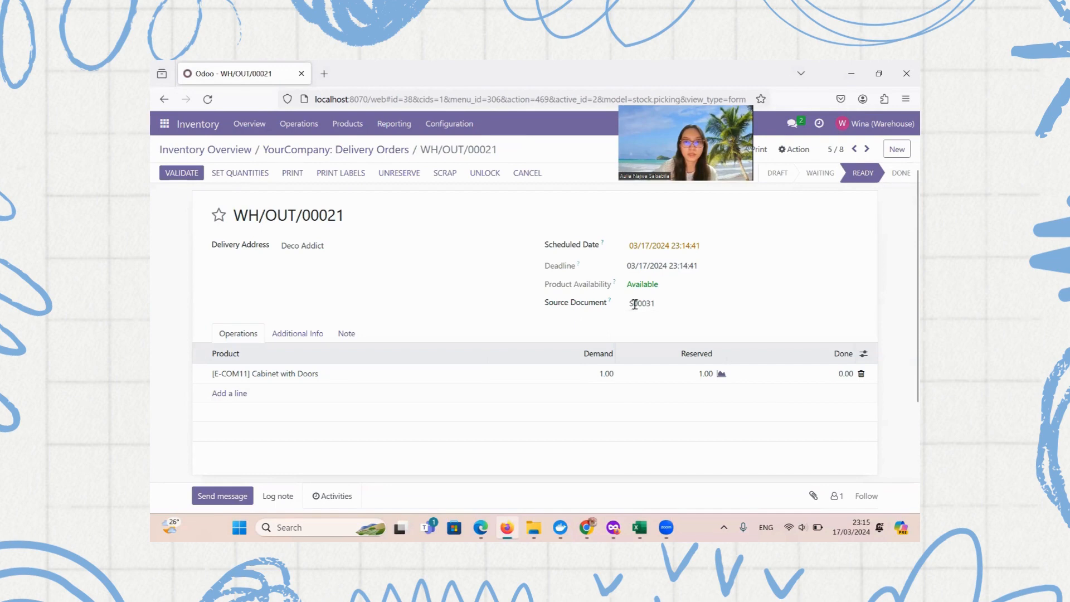
pyautogui.click(588, 526)
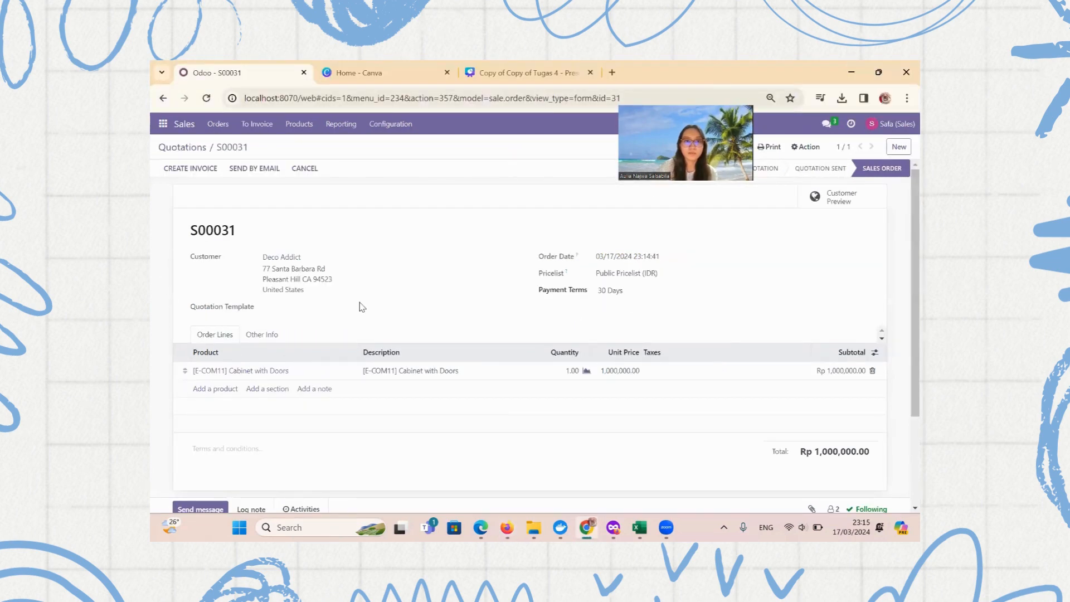
pyautogui.hotkey('alt', 'Tab')
# Set the Cabinet with Doors done quantity to 1 and validate the delivery
pyautogui.click(838, 372)
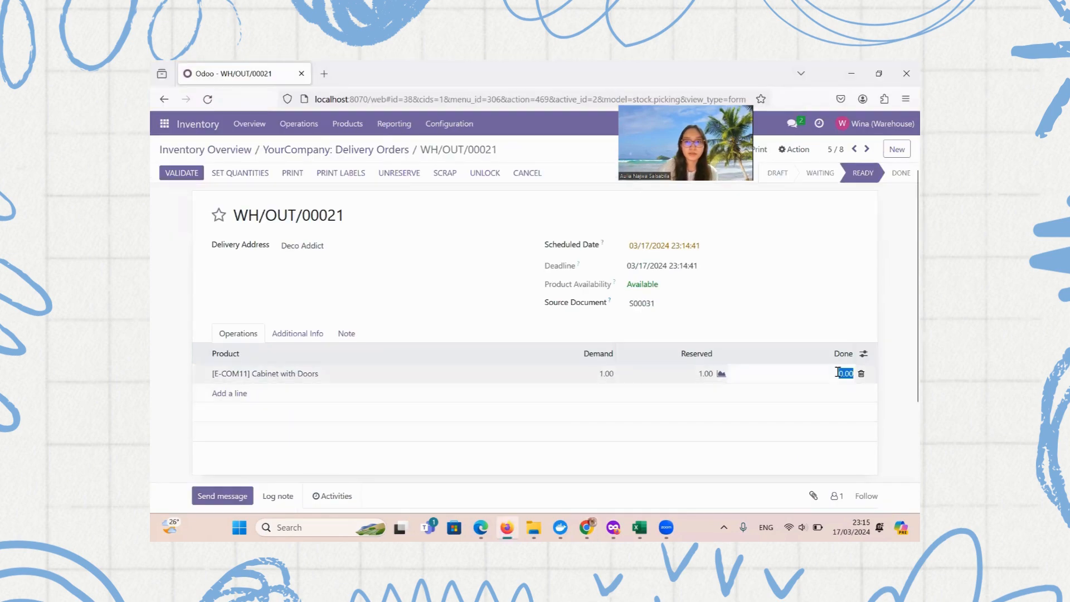
pyautogui.write('1')
pyautogui.click(891, 316)
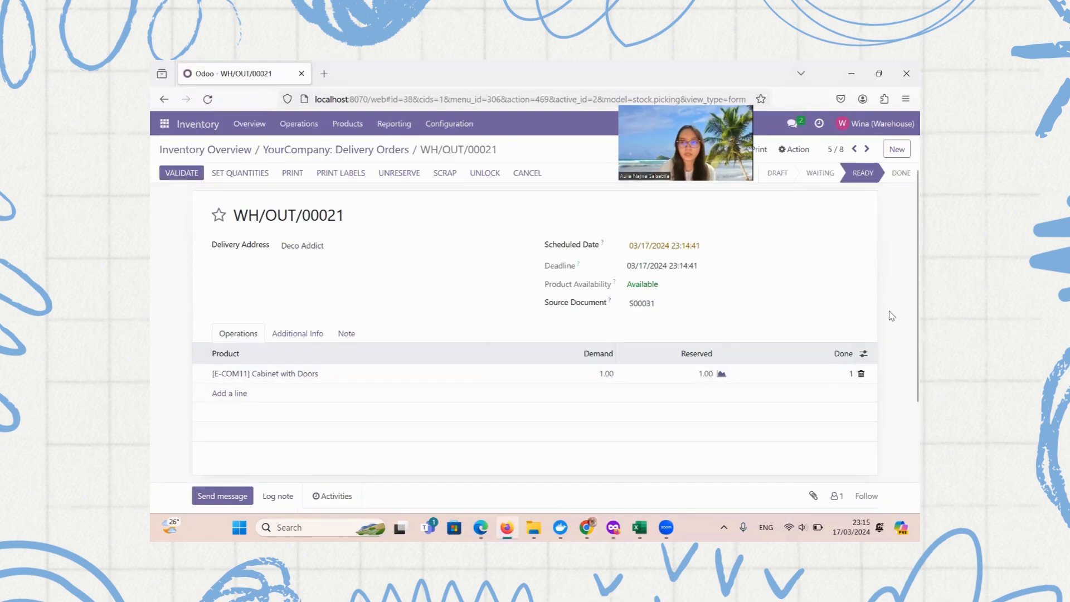
pyautogui.click(180, 177)
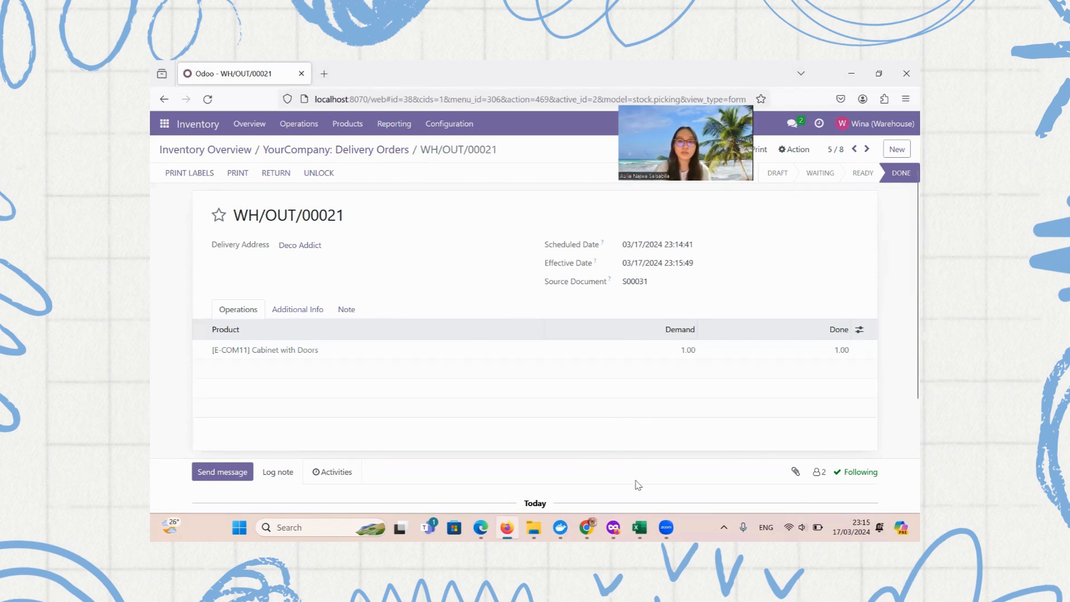
# Reload Journal Entries and open the new valuation entry STJ/2024/03/0011 for WH/OUT/00021
pyautogui.click(619, 527)
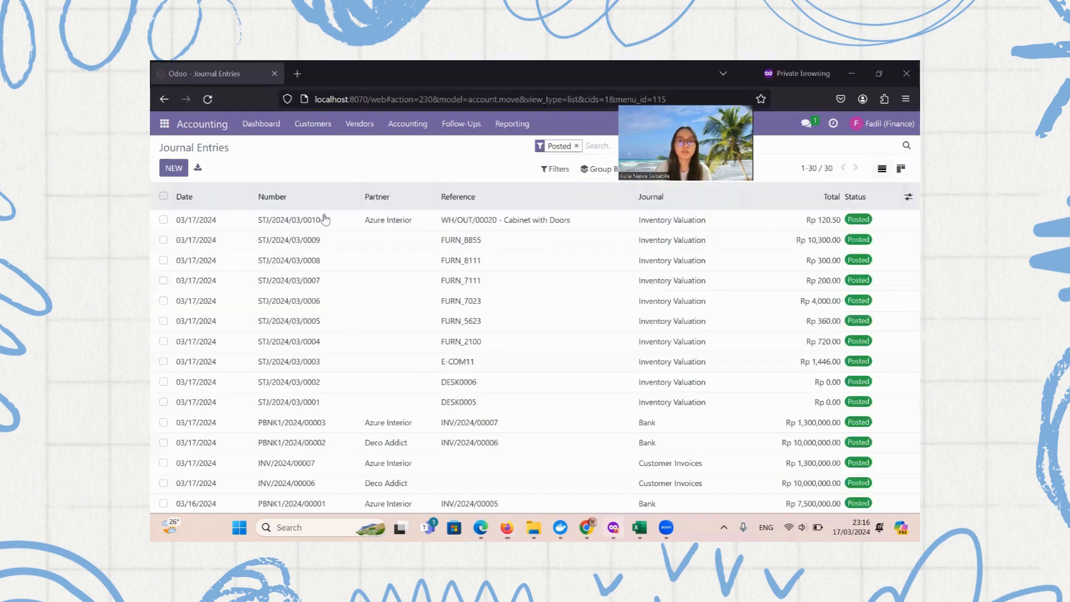
pyautogui.click(208, 99)
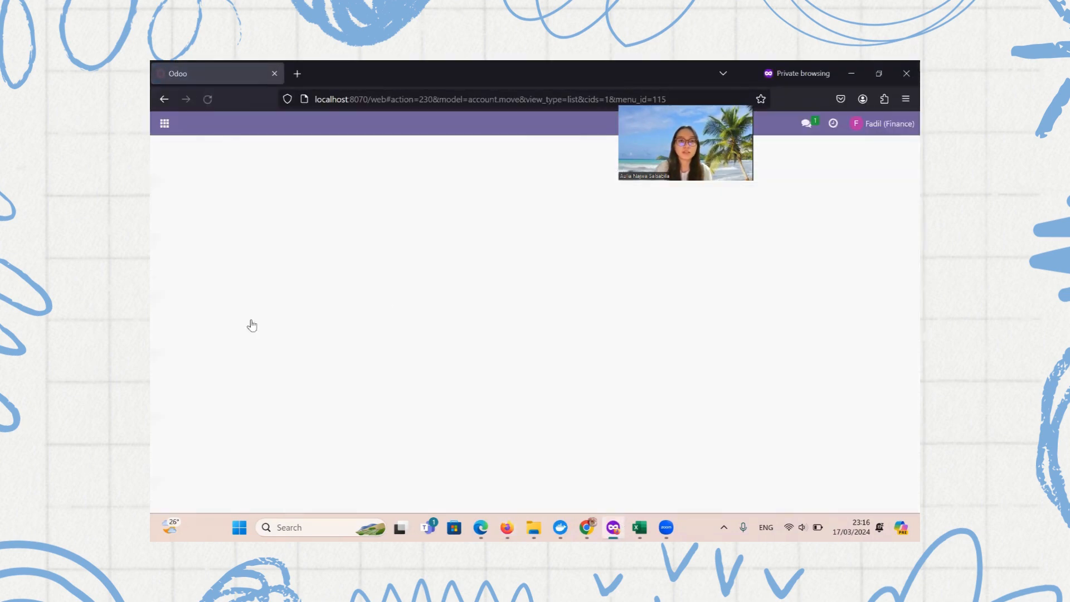
pyautogui.click(590, 527)
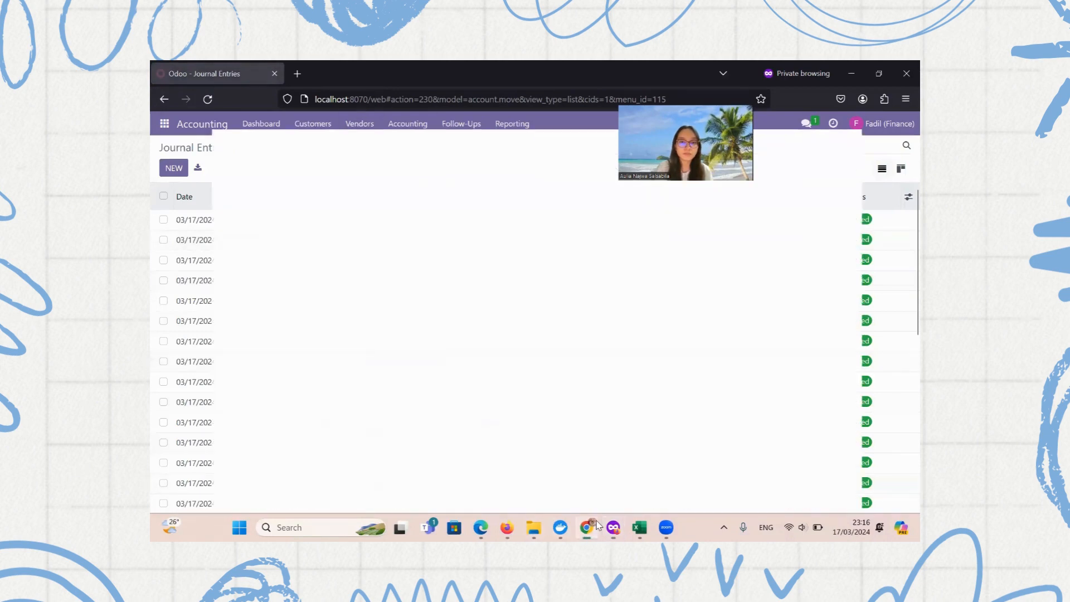
pyautogui.click(507, 527)
pyautogui.click(506, 527)
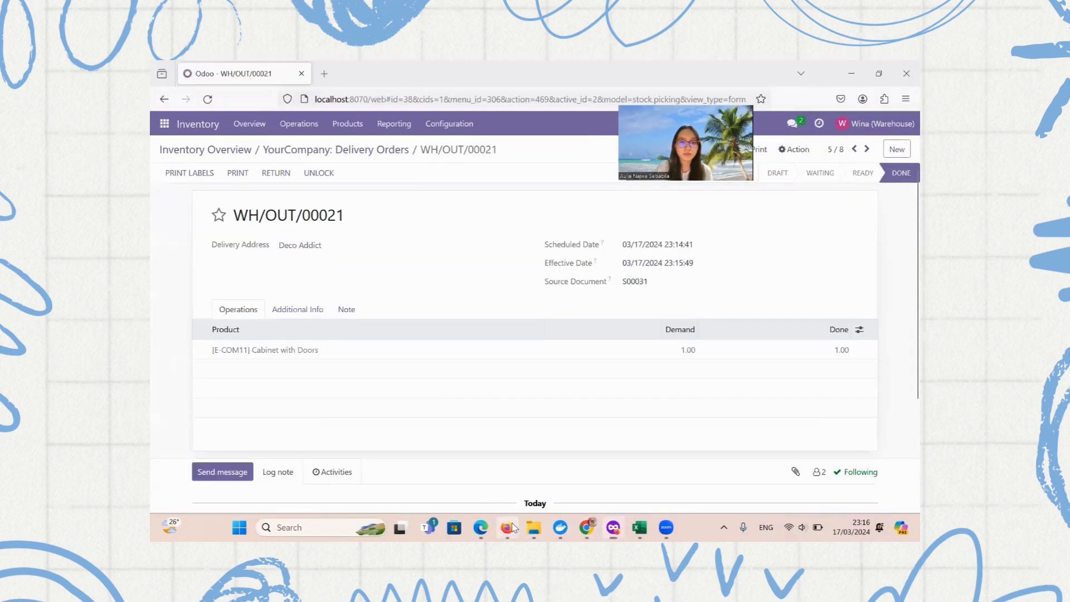
pyautogui.moveTo(245, 220); pyautogui.dragTo(345, 219)
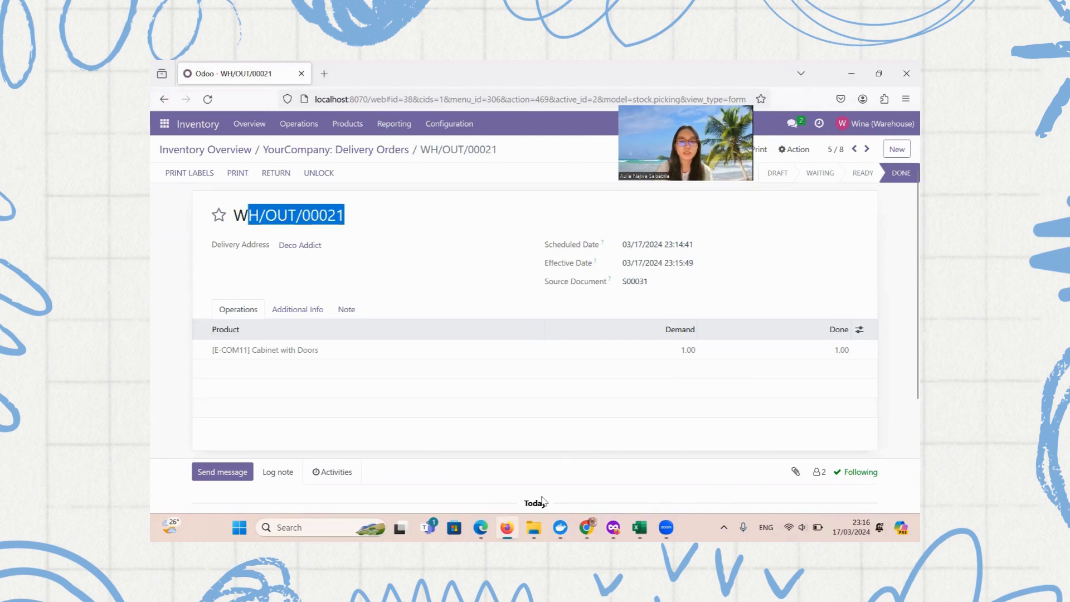
pyautogui.click(613, 527)
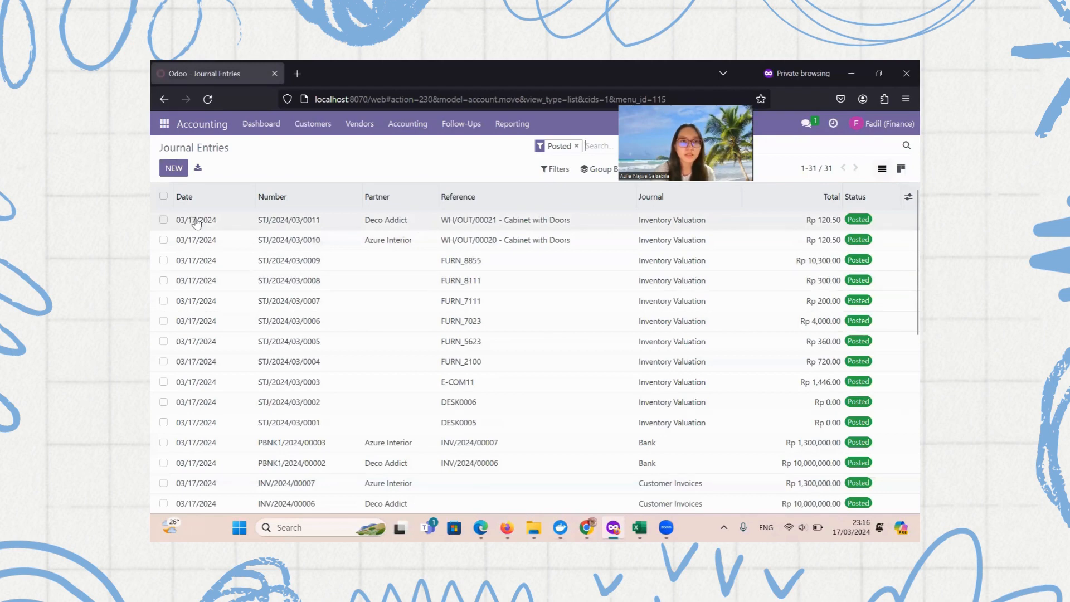
pyautogui.click(164, 219)
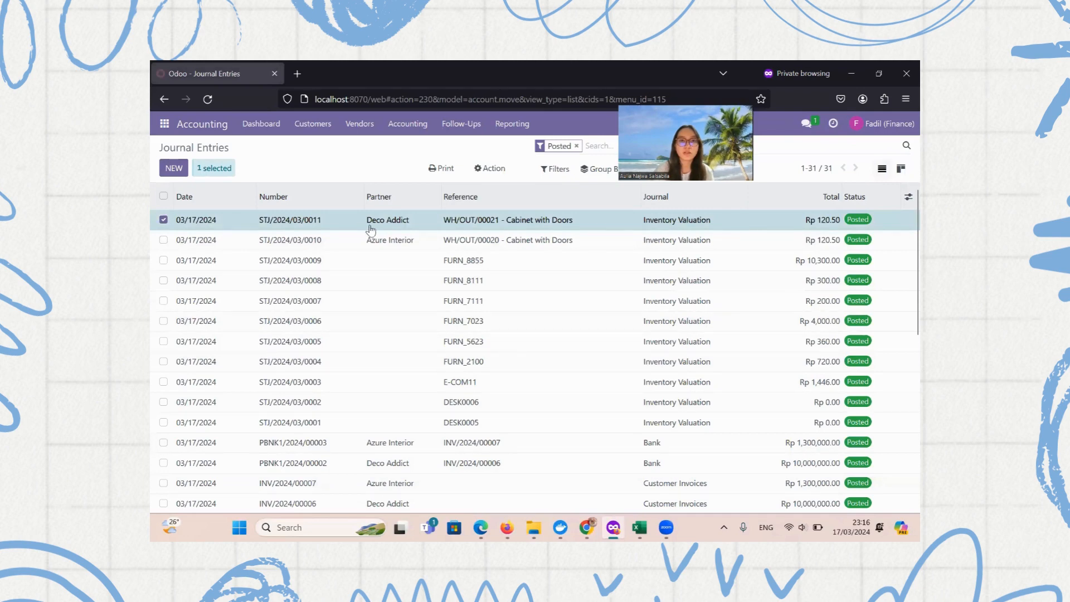
pyautogui.click(555, 224)
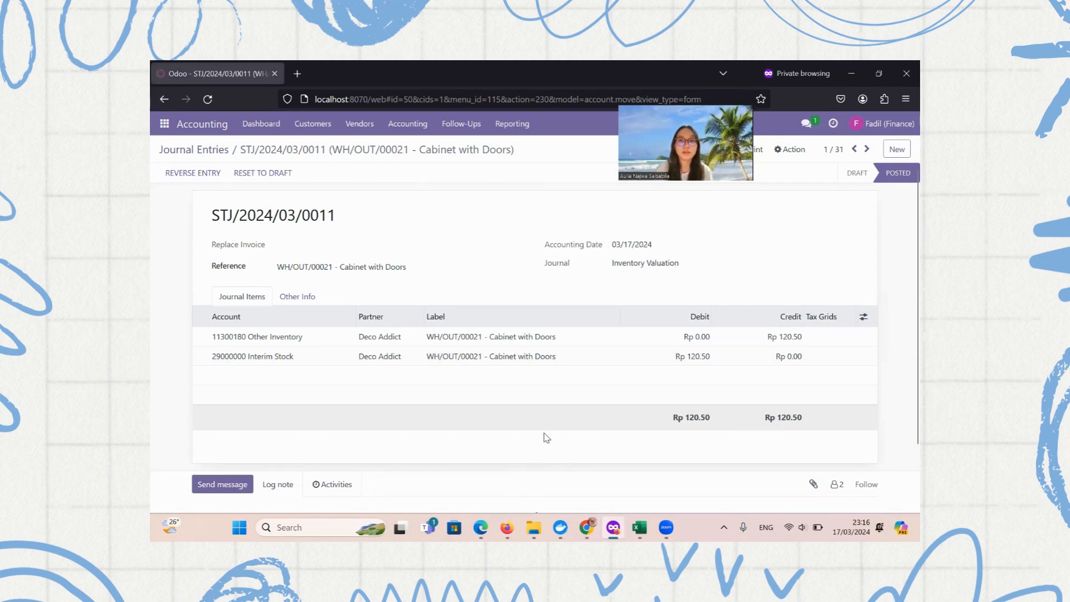
# Refresh sales order S00031 and create a Regular invoice for the delivered Cabinet with Doors
pyautogui.click(507, 527)
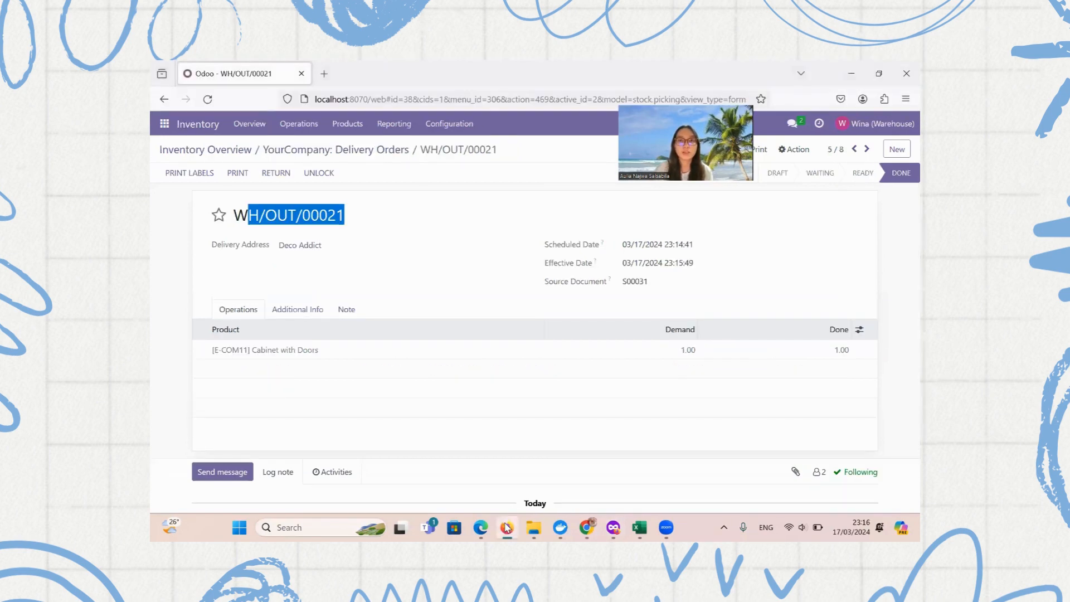
pyautogui.click(587, 527)
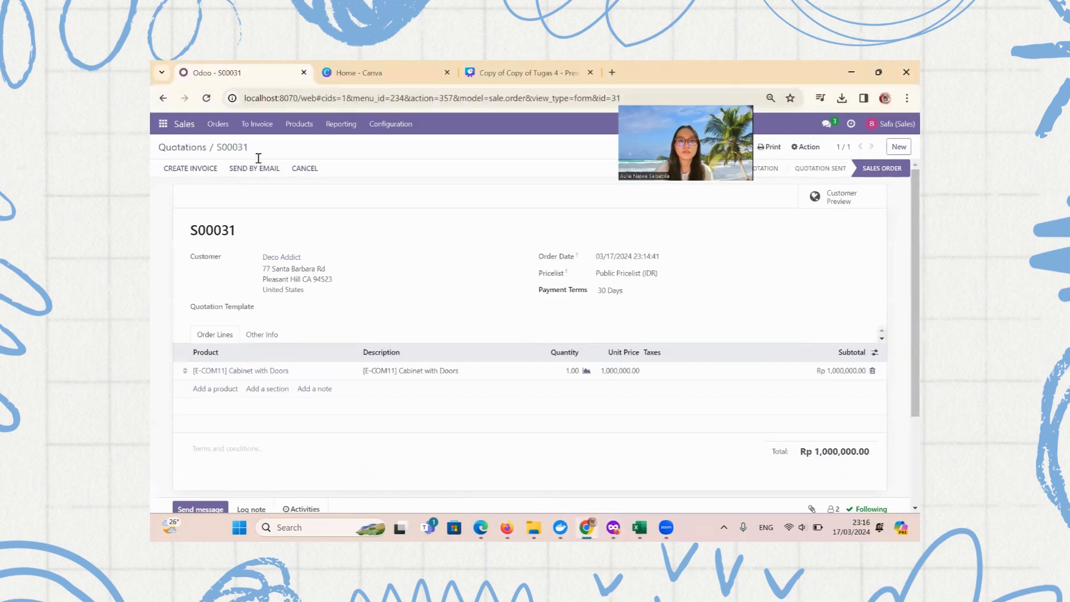
pyautogui.click(206, 98)
pyautogui.scroll(-3, 384, 287)
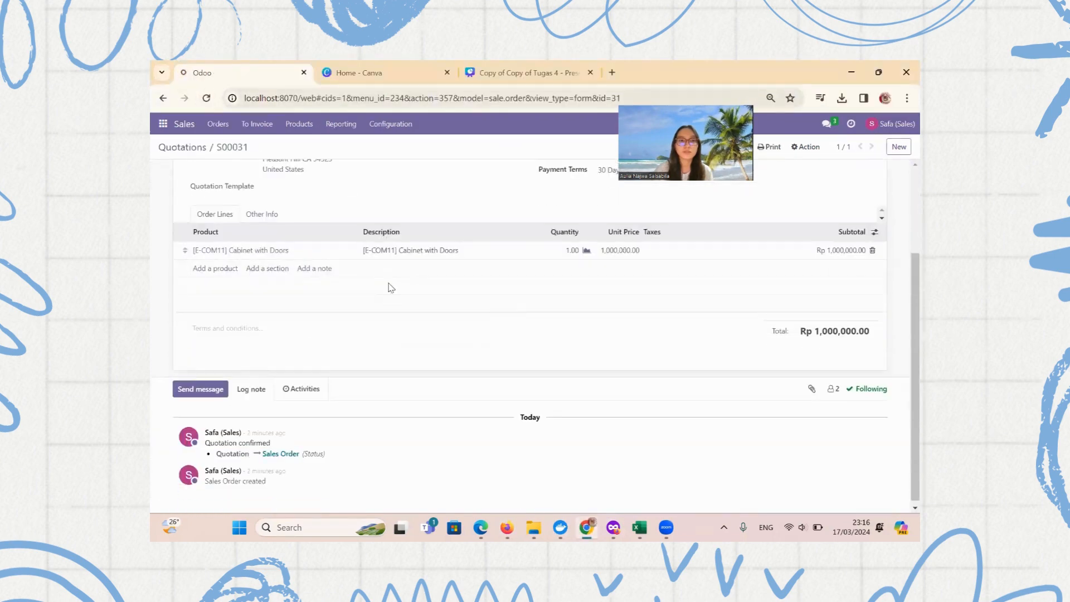
pyautogui.scroll(-3, 412, 295)
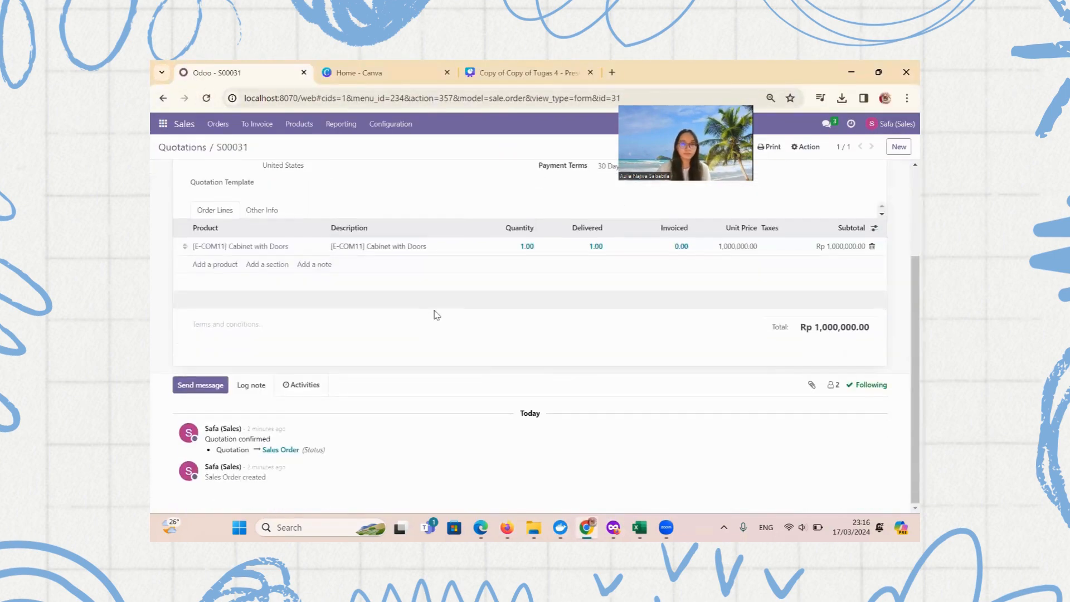
pyautogui.scroll(2, 452, 264)
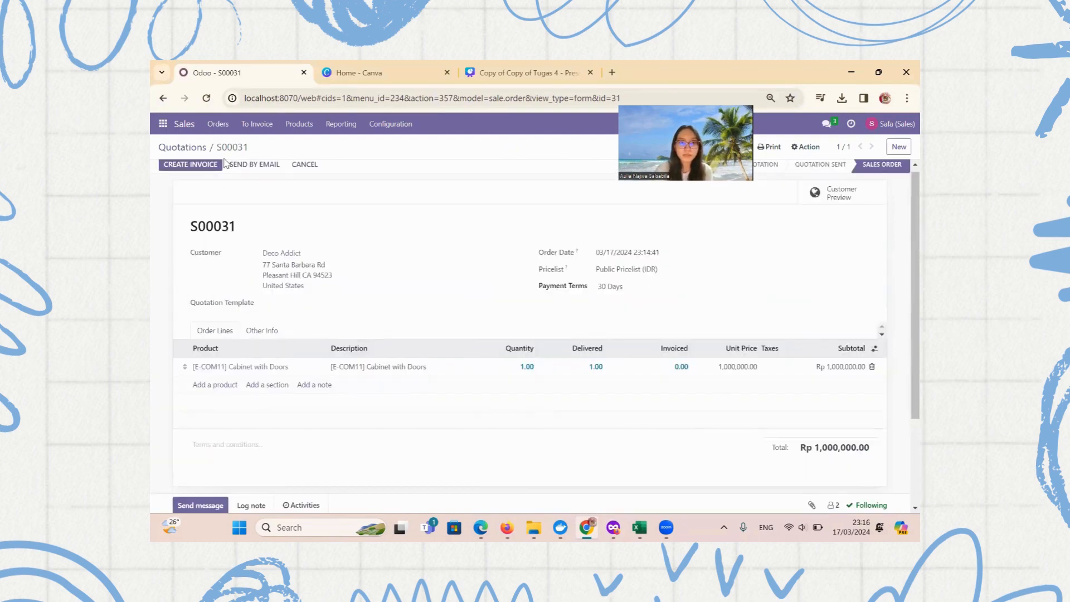
pyautogui.click(207, 165)
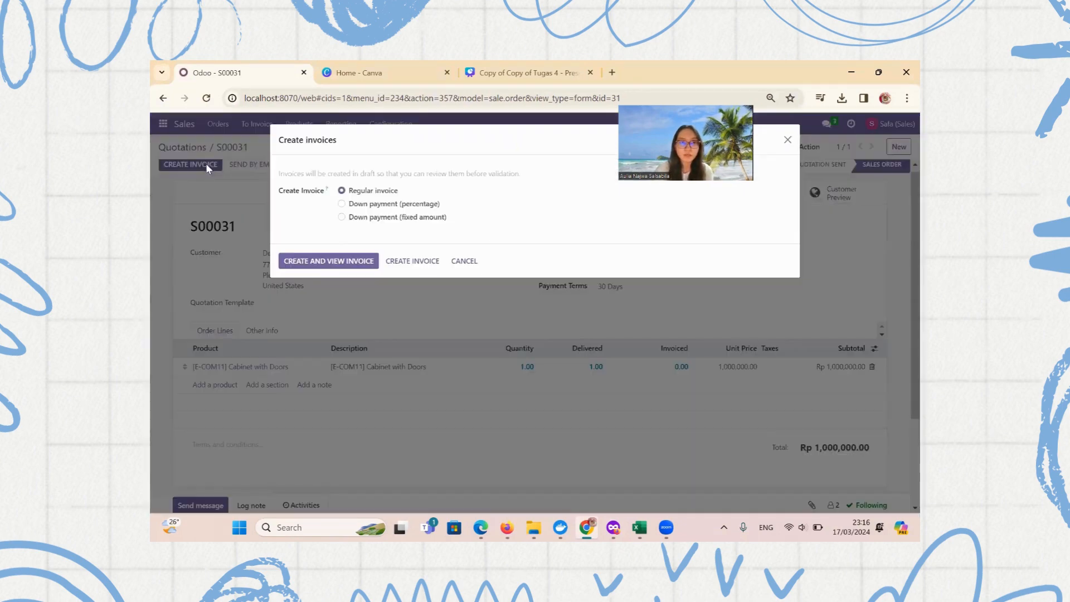
pyautogui.click(329, 262)
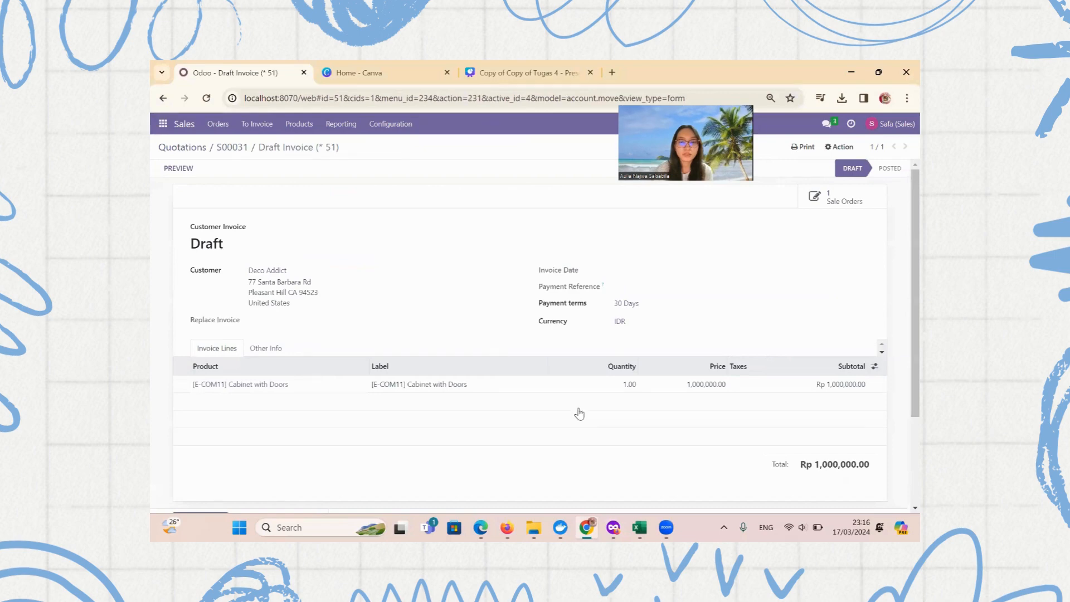
# Open the draft Deco Addict invoice from the Customer Invoices list
pyautogui.click(618, 527)
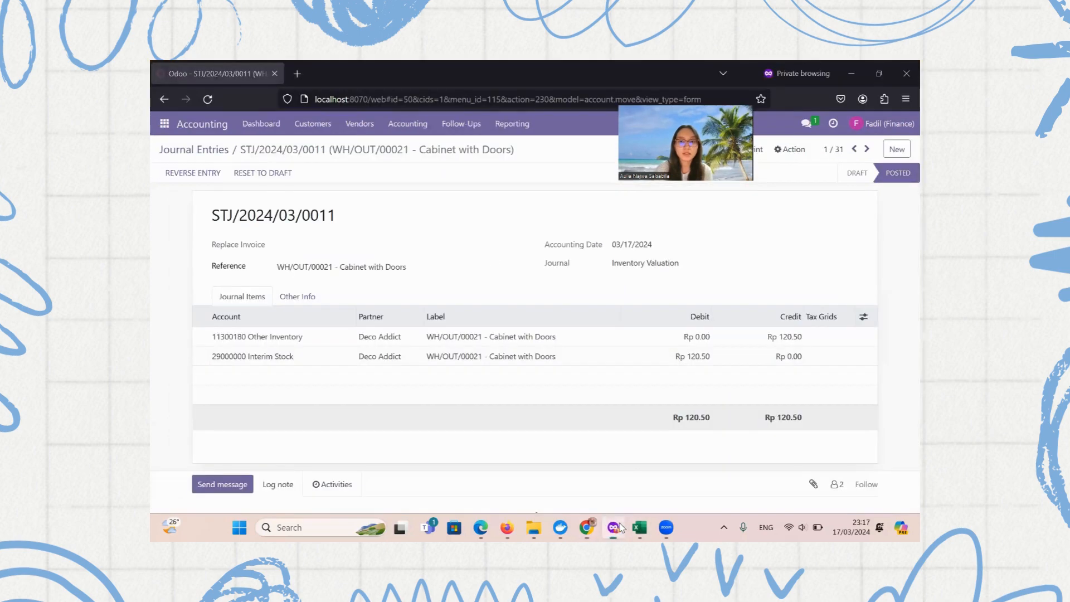
pyautogui.click(407, 123)
pyautogui.click(411, 156)
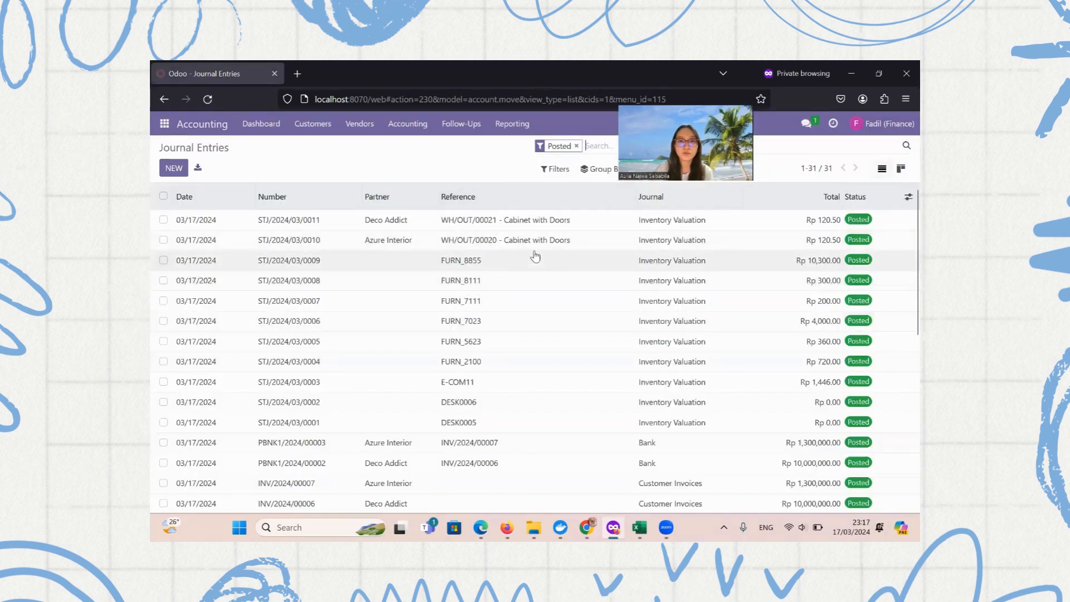
pyautogui.click(312, 129)
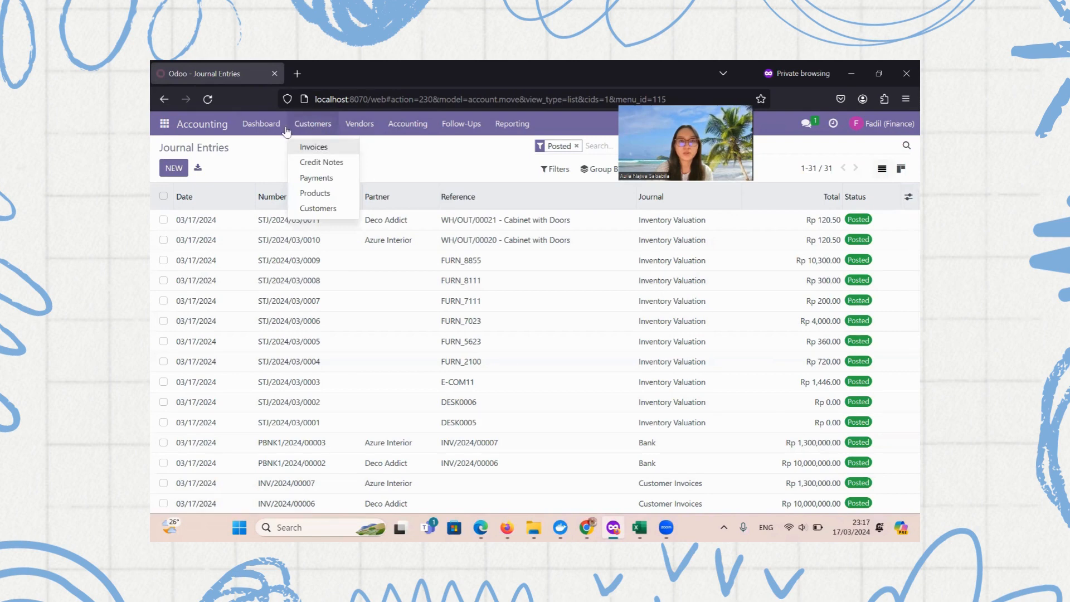
pyautogui.click(310, 147)
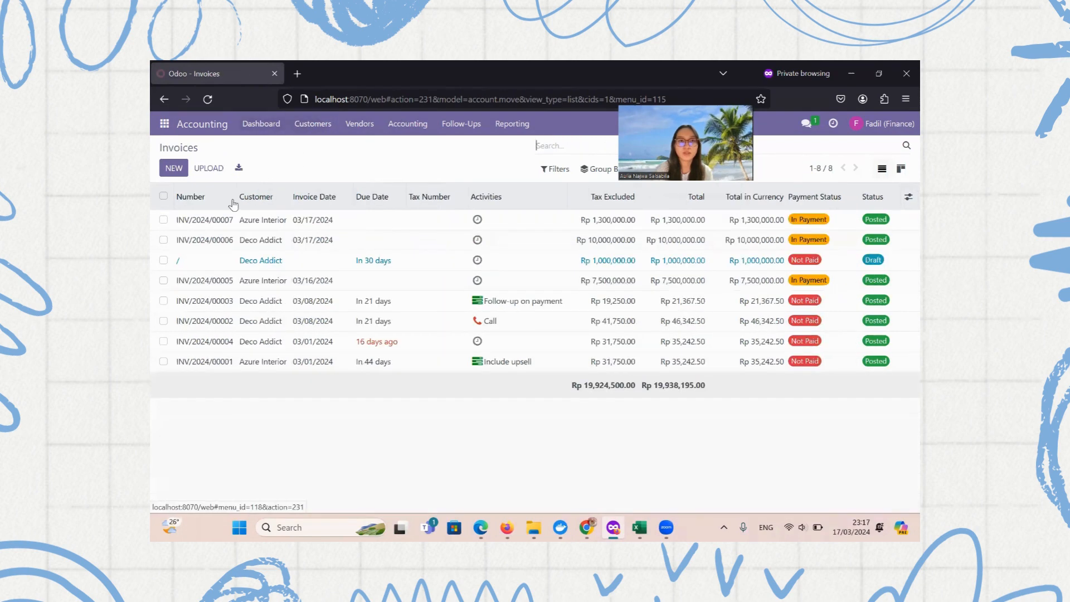
pyautogui.click(424, 263)
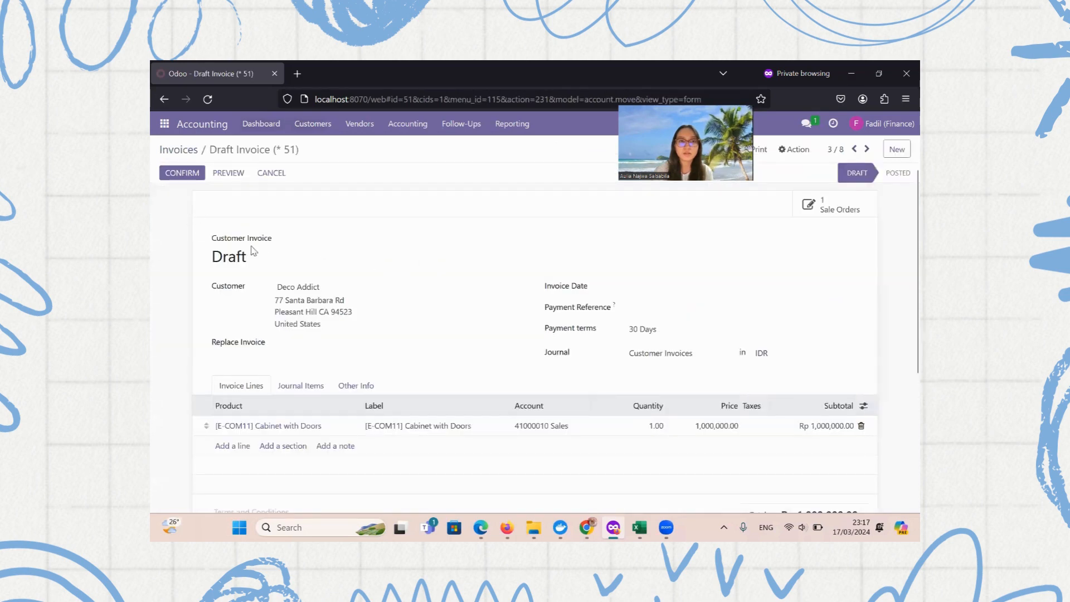
# Post the invoice as INV/2024/00008 and go to the Journal Entries list
pyautogui.click(181, 173)
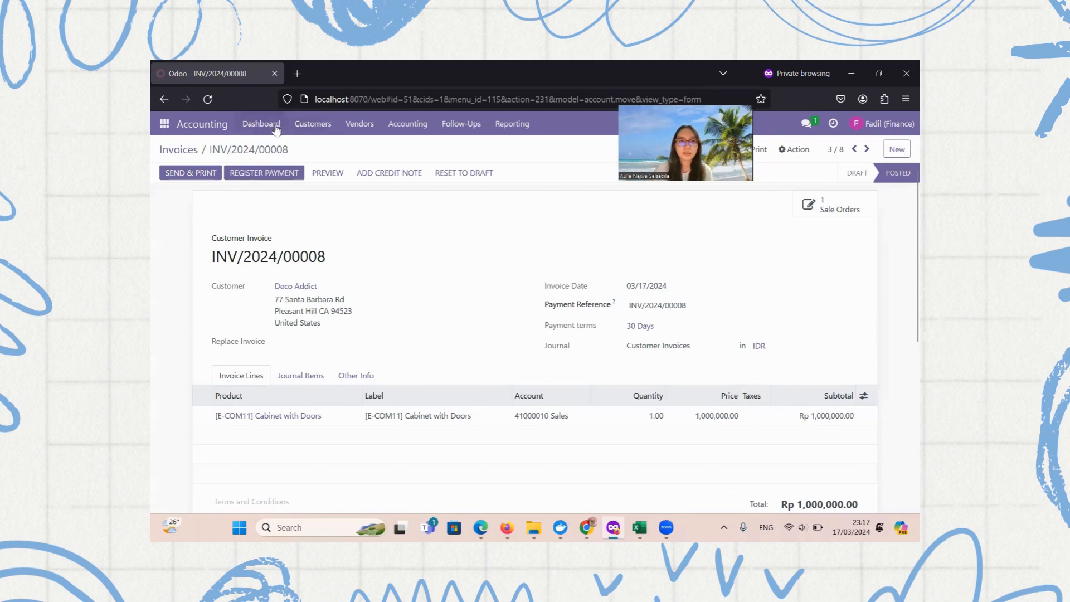
pyautogui.click(393, 124)
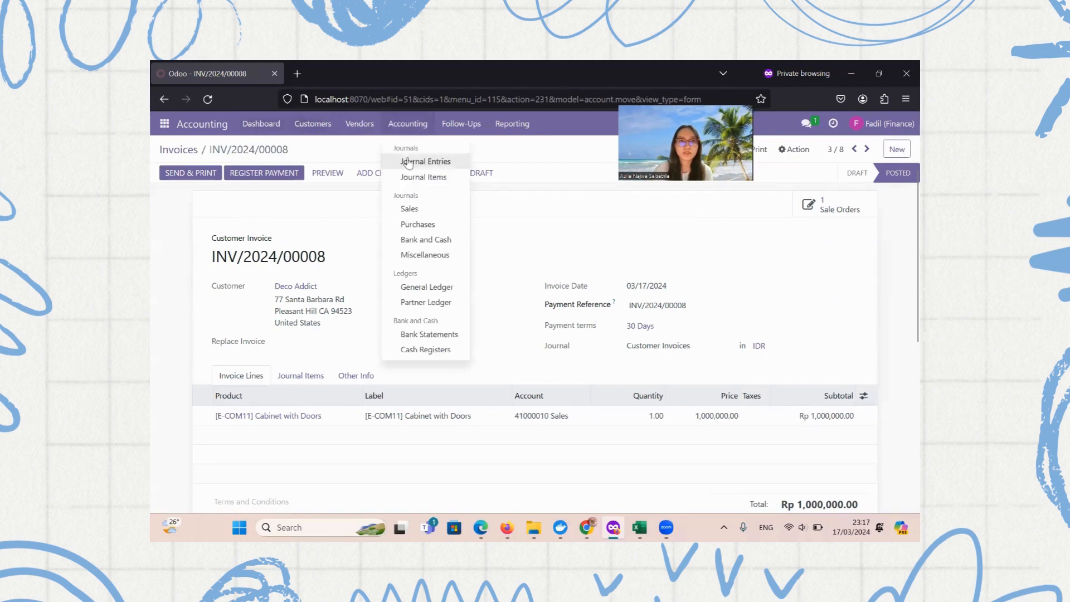
pyautogui.click(409, 163)
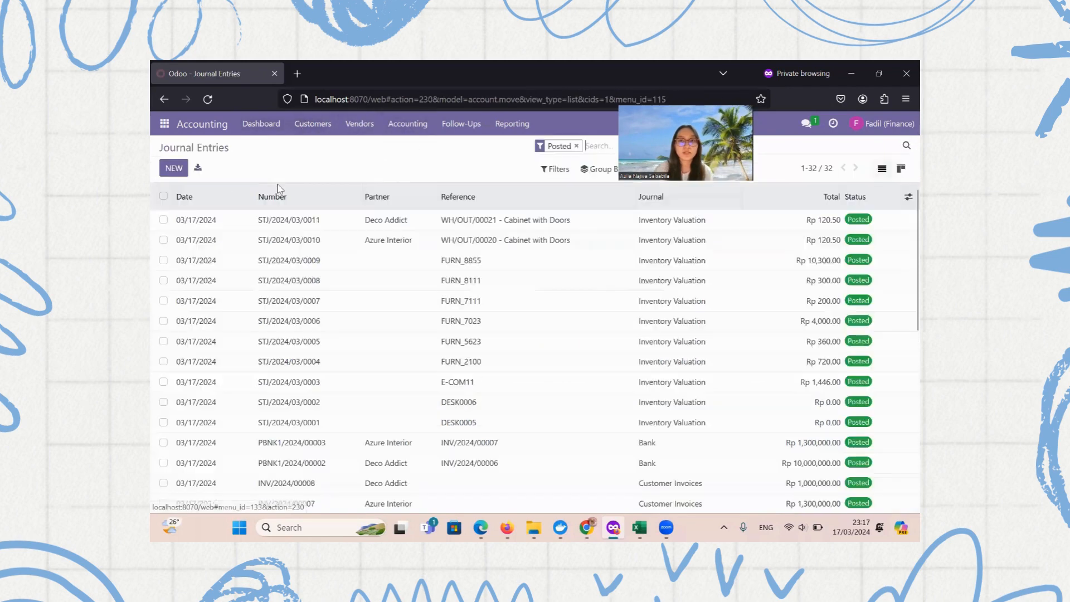
# Reload the journal entries and open invoice INV/2024/00008 from the list
pyautogui.click(205, 100)
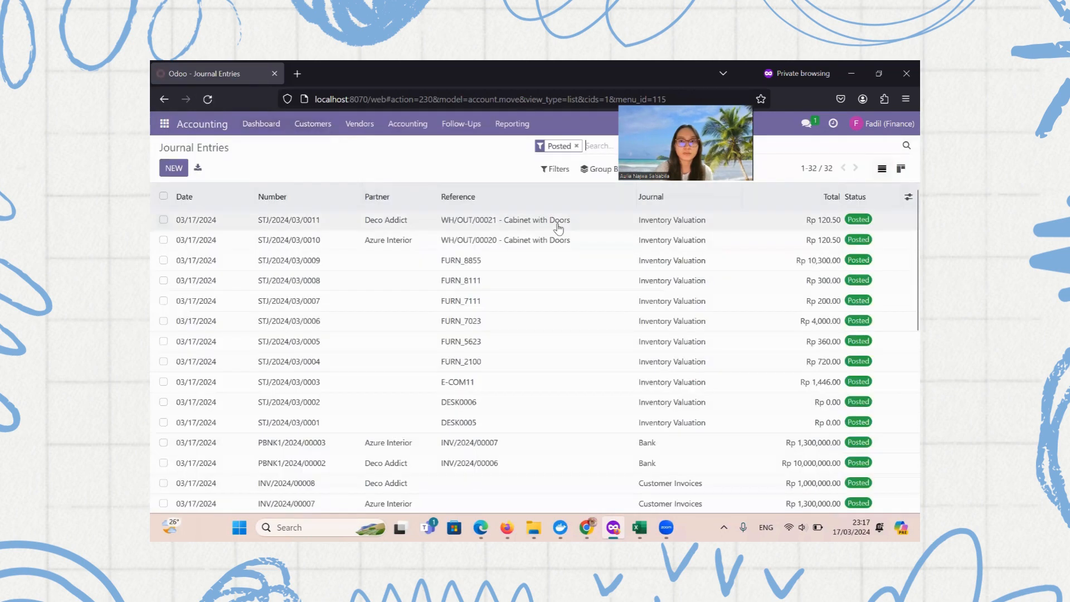
pyautogui.scroll(-3, 406, 315)
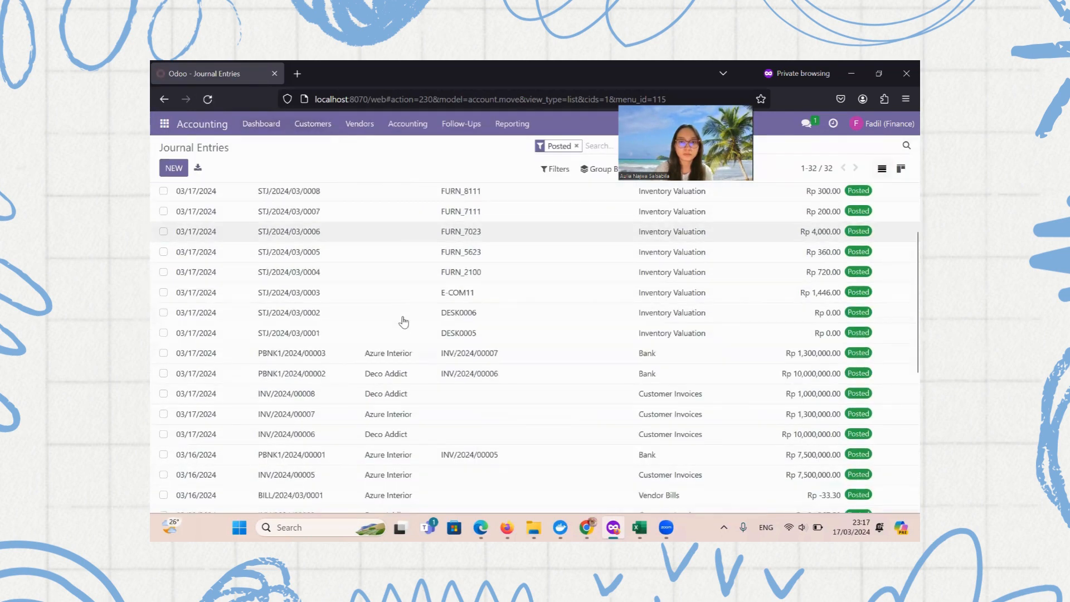
pyautogui.scroll(3, 401, 298)
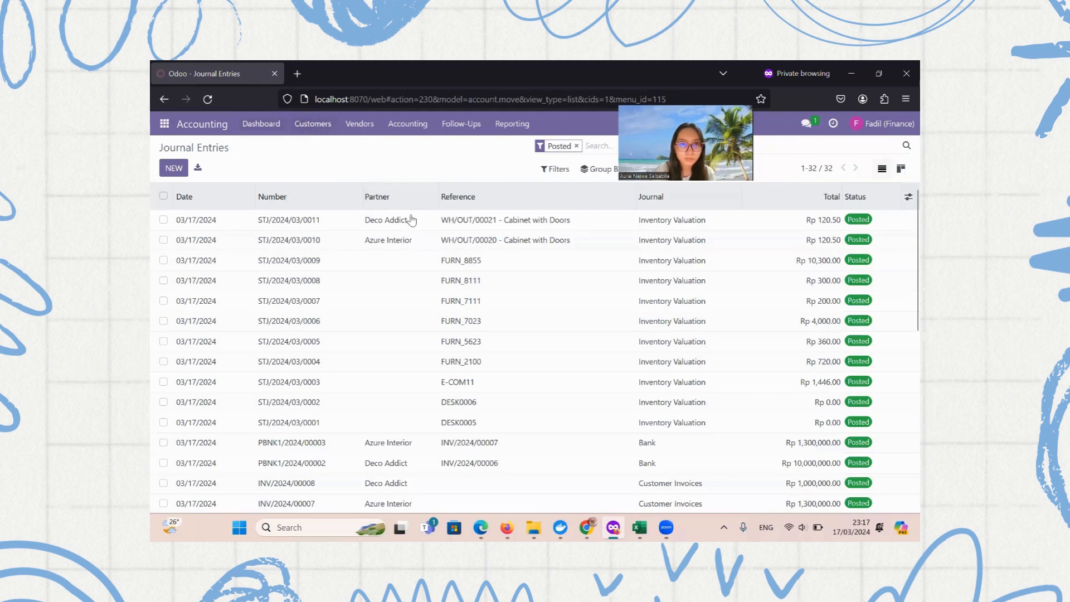
pyautogui.scroll(-2, 537, 418)
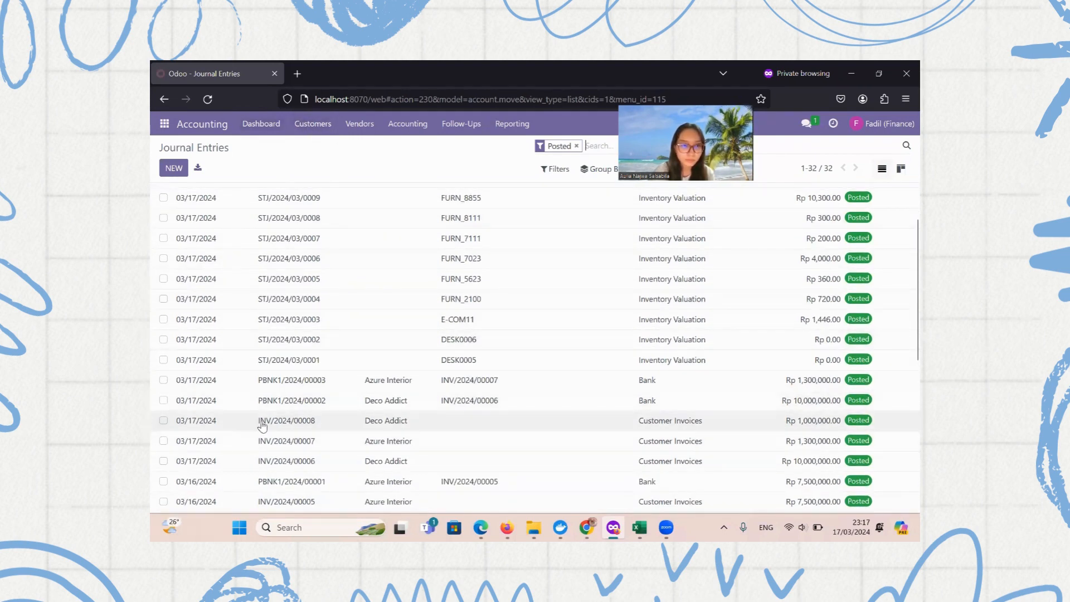
pyautogui.click(341, 419)
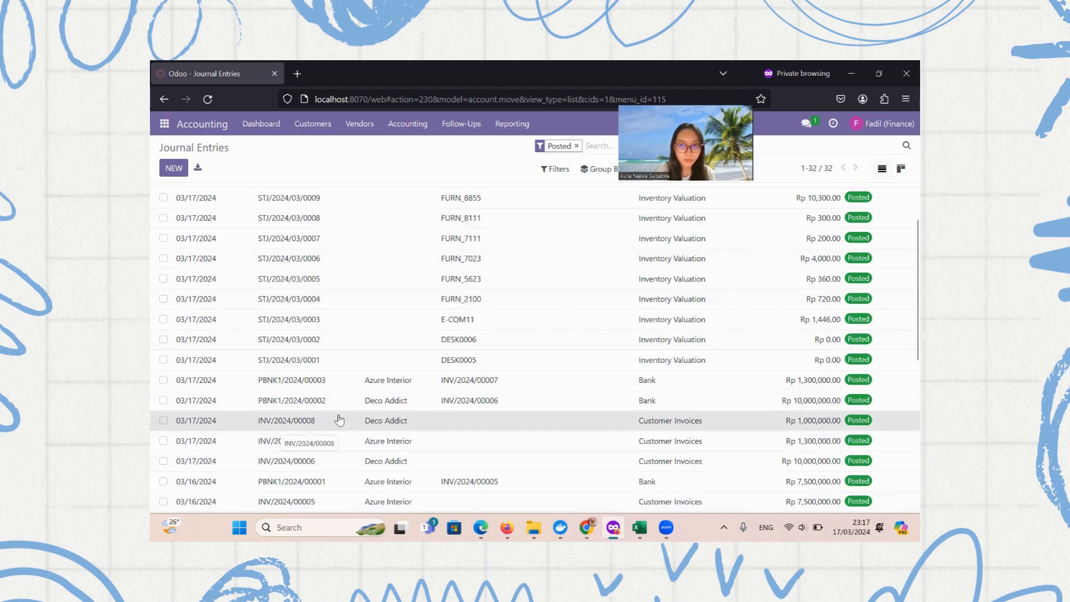
pyautogui.moveTo(205, 243); pyautogui.dragTo(297, 243)
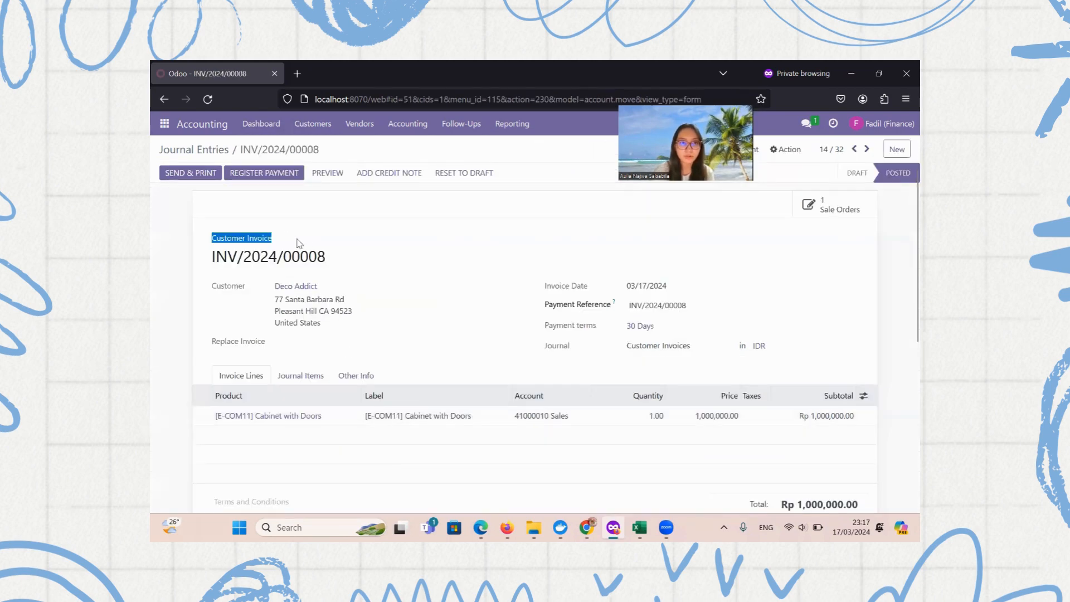
# Register a Bank journal payment against INV/2024/00008
pyautogui.click(305, 243)
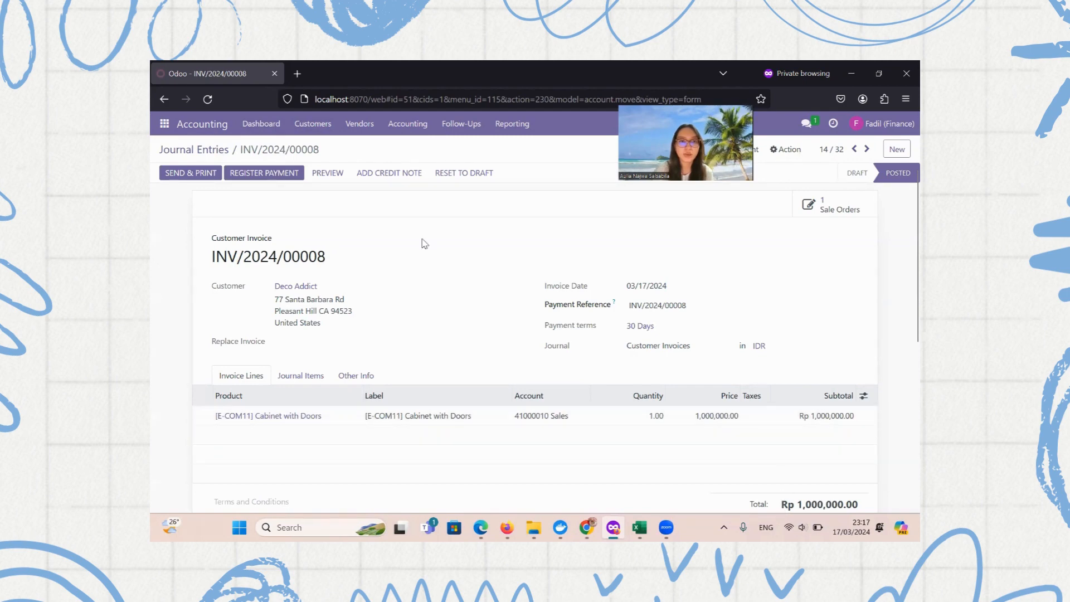
pyautogui.click(261, 174)
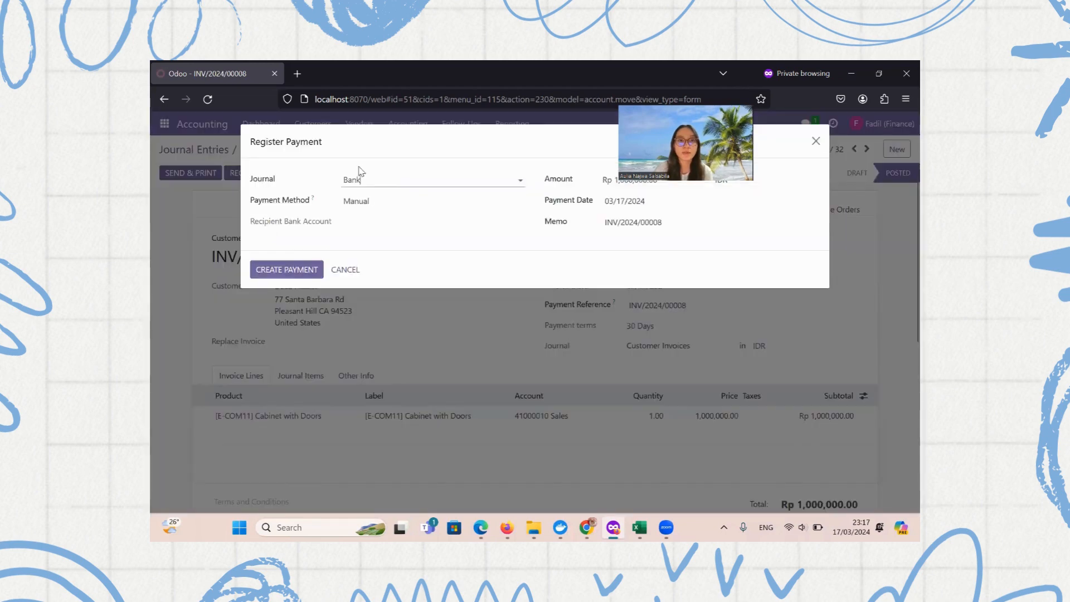
pyautogui.click(298, 261)
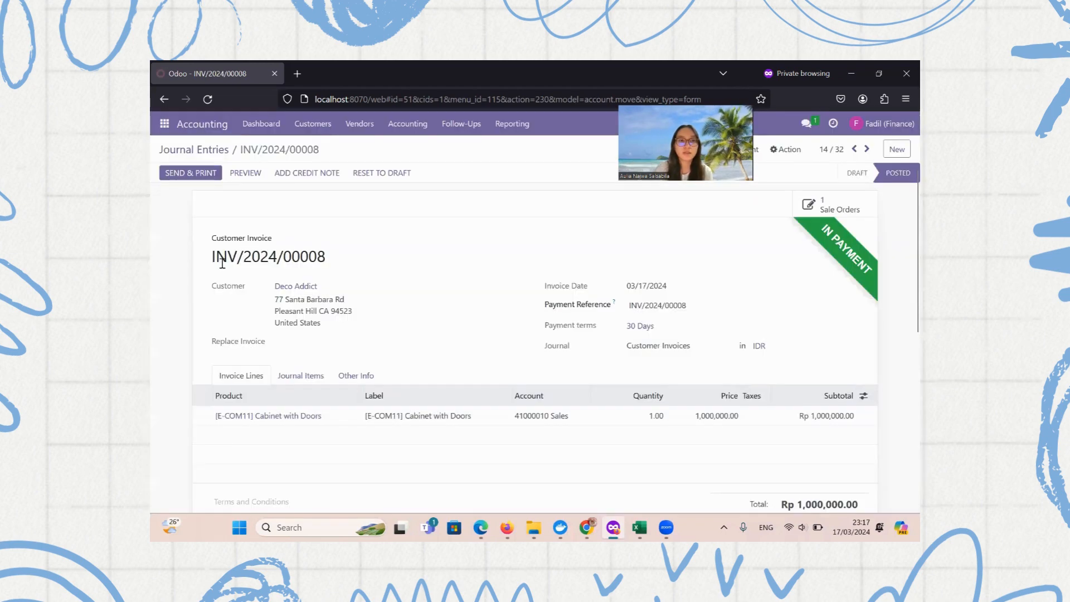
pyautogui.click(391, 132)
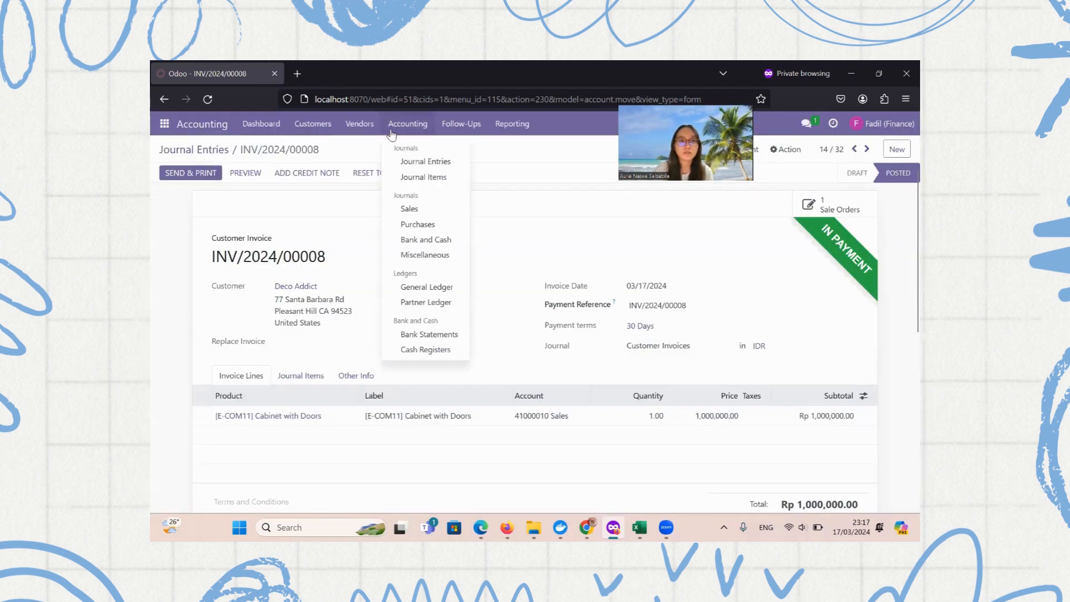
# Inspect the Rp 1,000,000.00 bank payment entry PBNK1/2024/00004 in Journal Entries
pyautogui.click(411, 161)
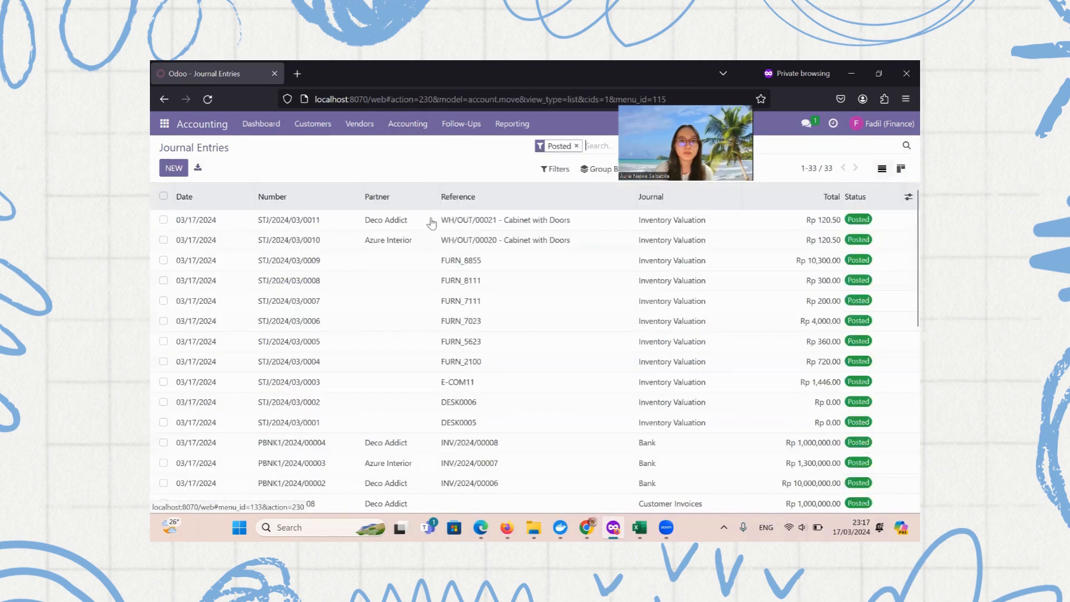
pyautogui.scroll(-2, 348, 230)
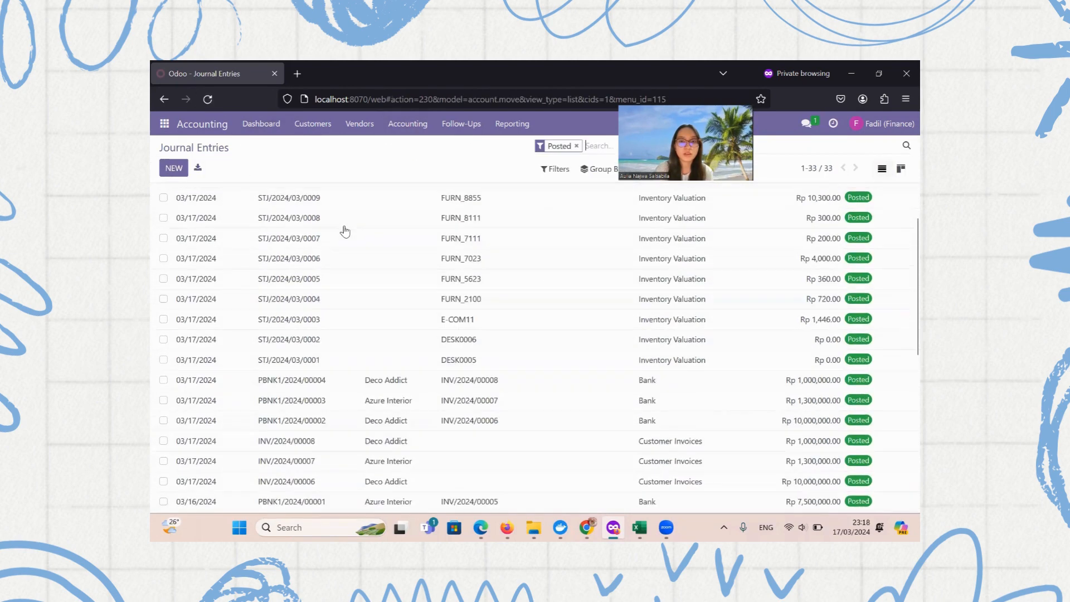
pyautogui.scroll(-2, 462, 312)
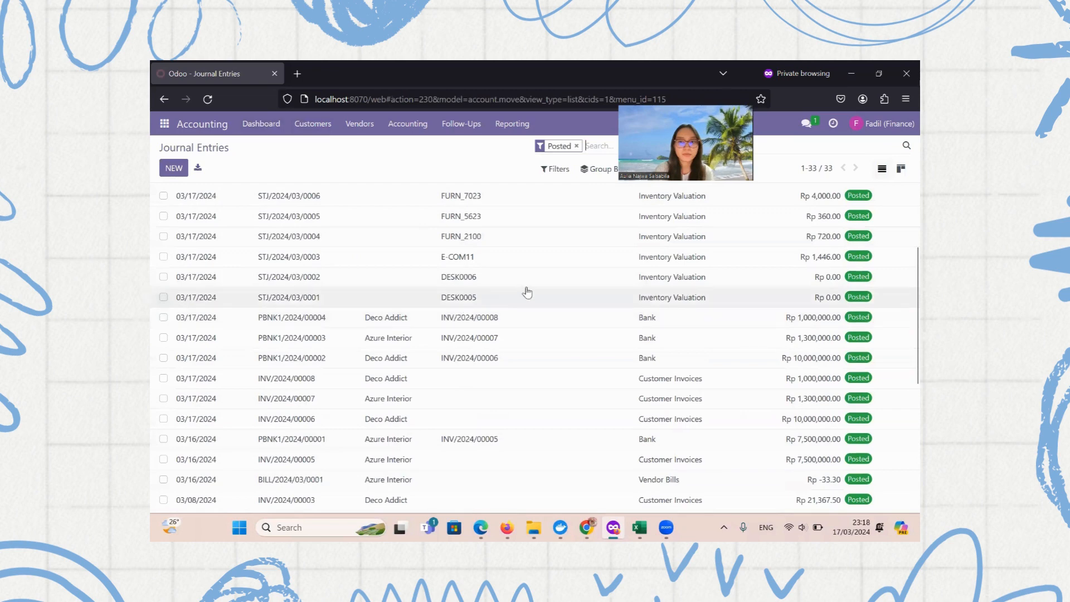
pyautogui.click(163, 317)
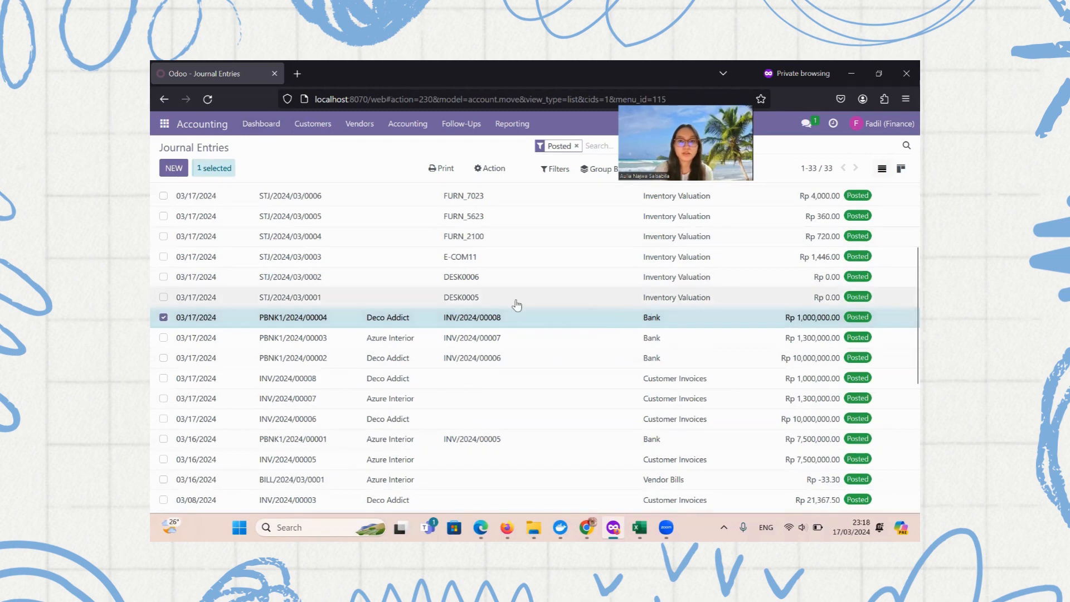
pyautogui.click(493, 325)
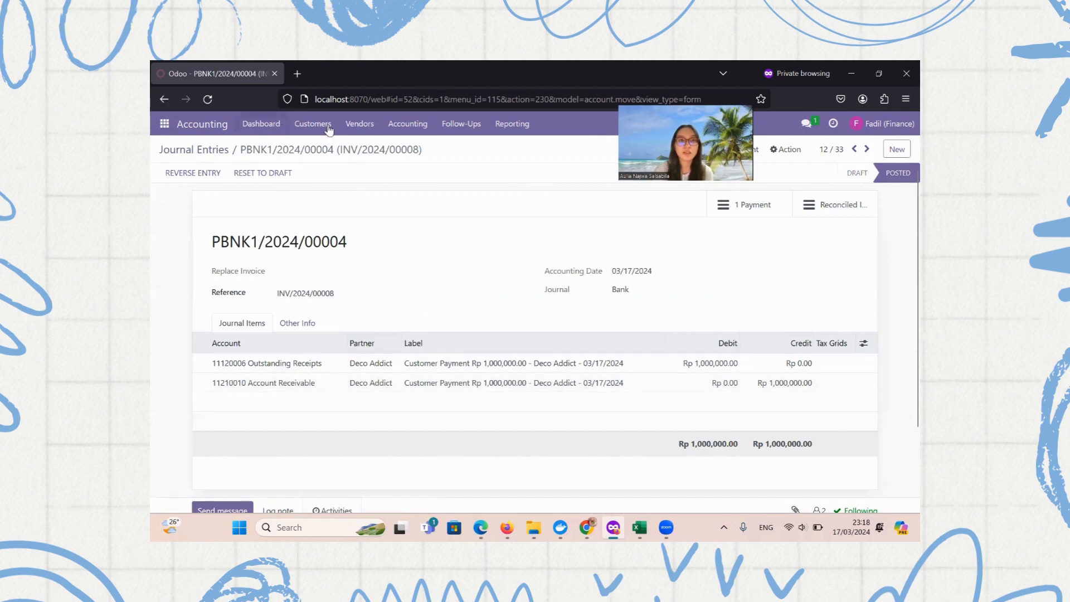
# Select STJ/2024/03/0011, INV/2024/00008 and PBNK1/2024/00004 together in the journal entries list
pyautogui.click(409, 124)
pyautogui.click(422, 160)
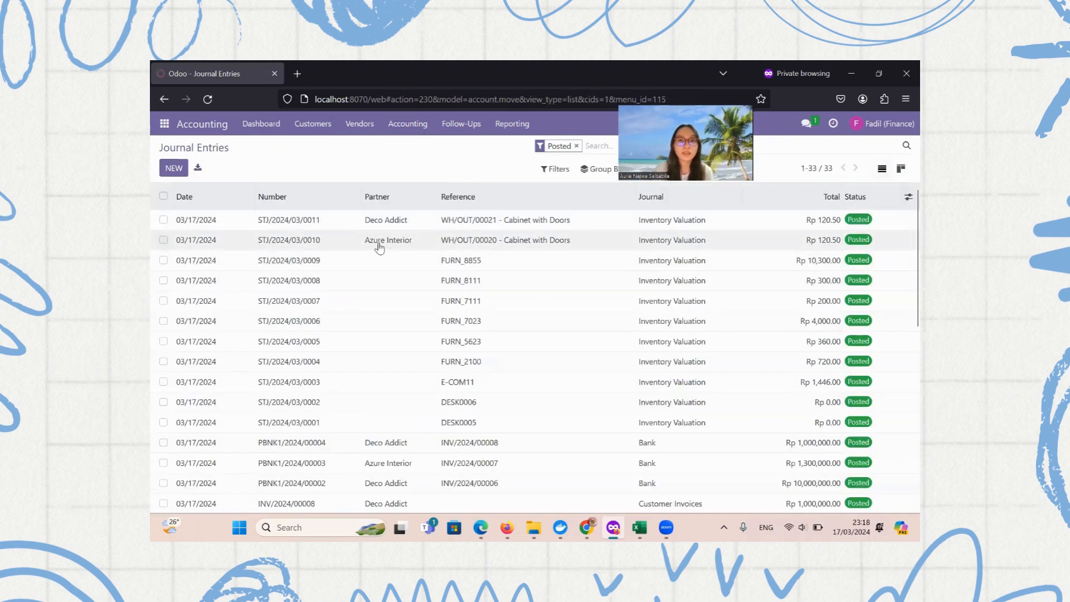
pyautogui.click(163, 219)
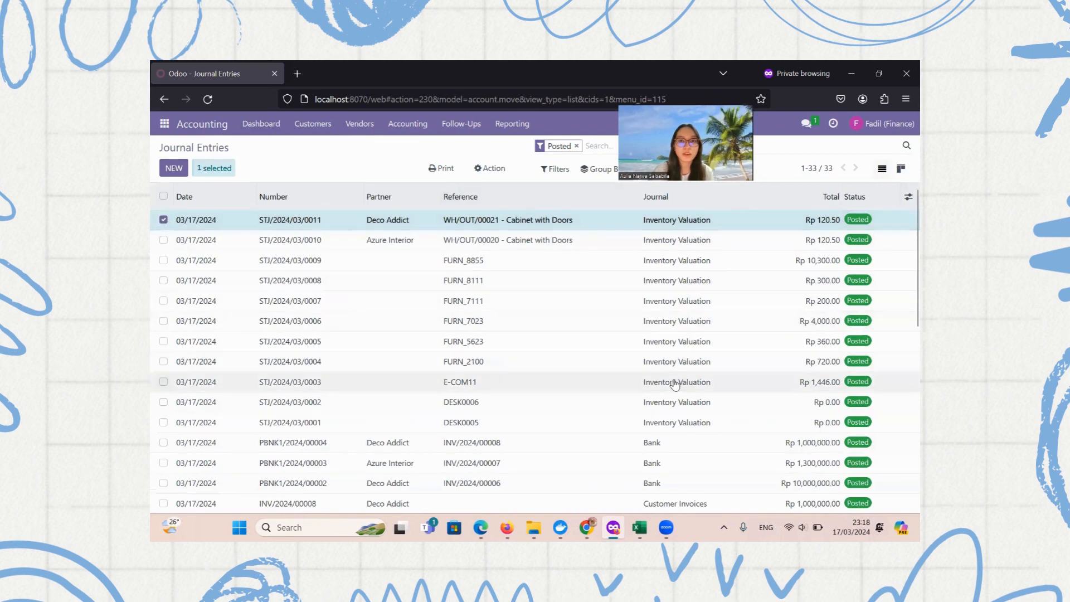
pyautogui.scroll(-3, 673, 383)
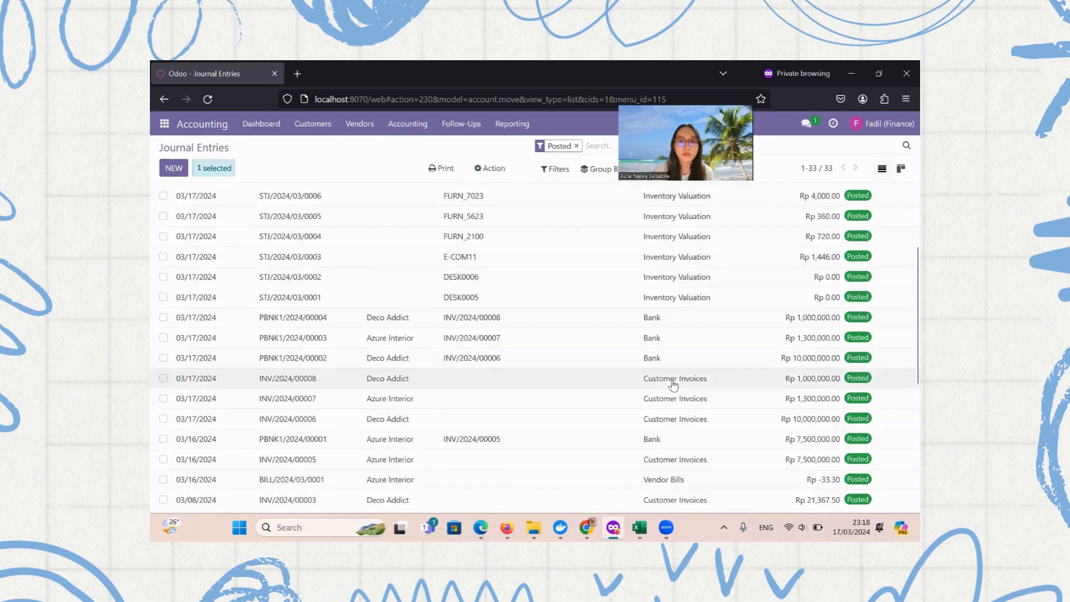
pyautogui.click(163, 378)
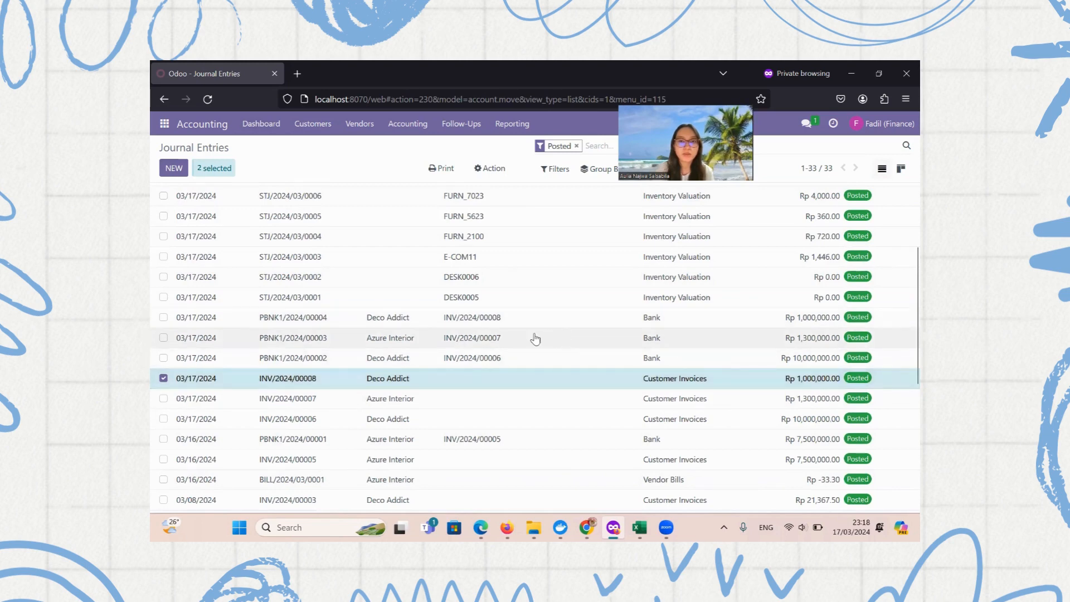
pyautogui.click(163, 318)
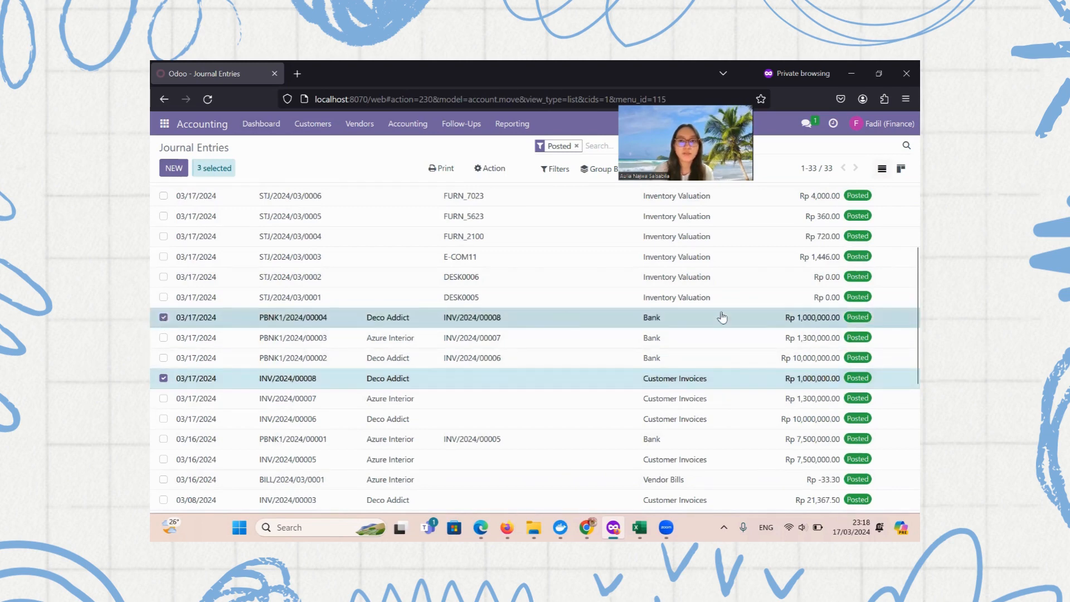
pyautogui.scroll(3, 770, 285)
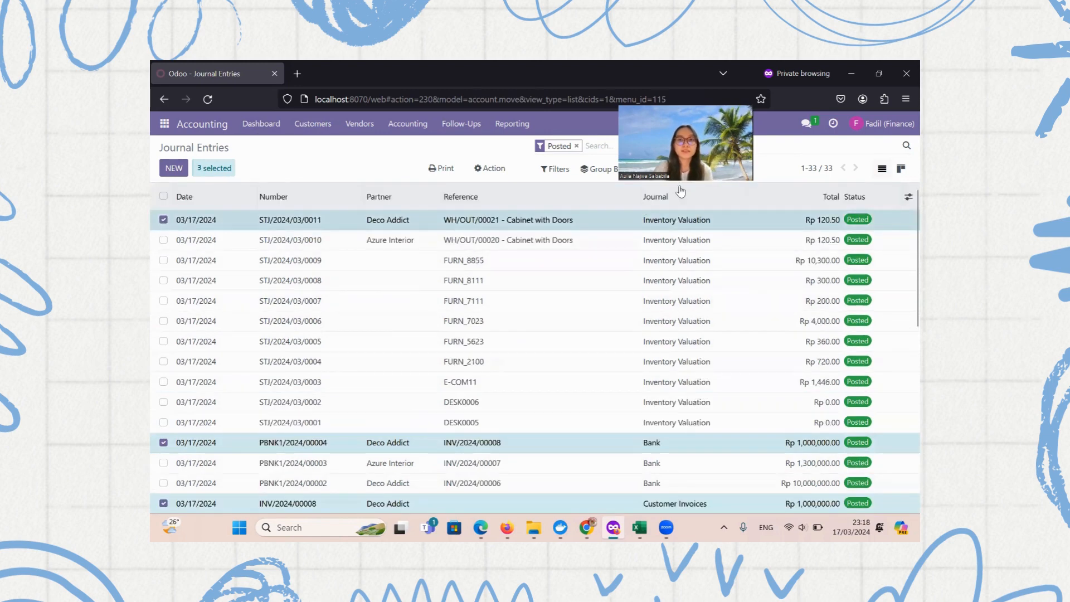